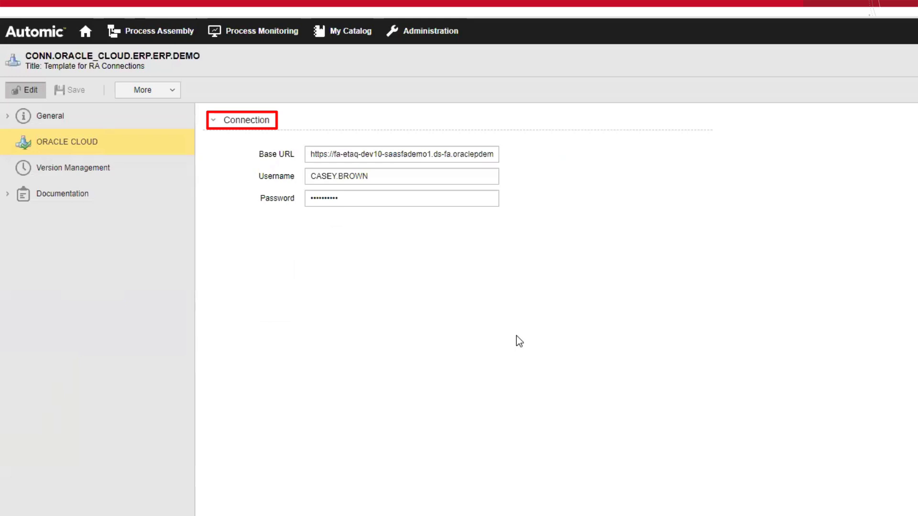
Examine the base URL of the Oracle Cloud connection
drag(311, 154, 549, 153)
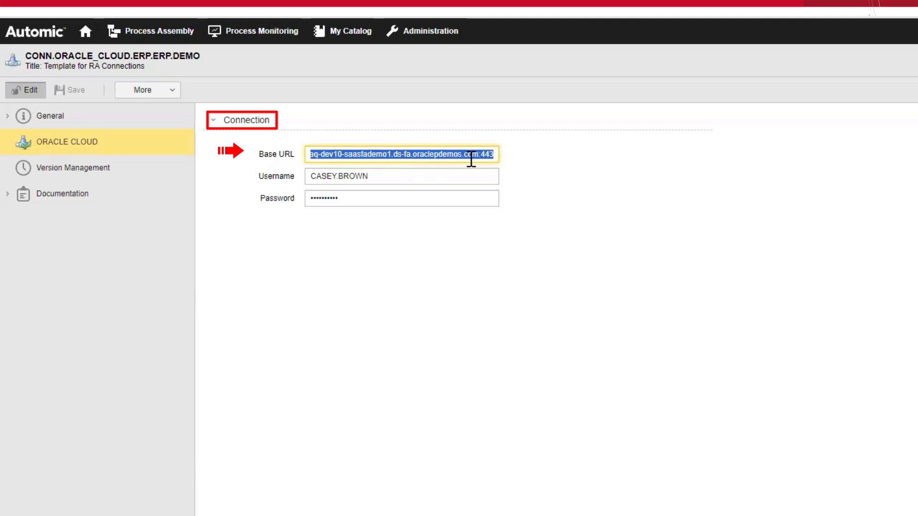
drag(492, 153, 307, 159)
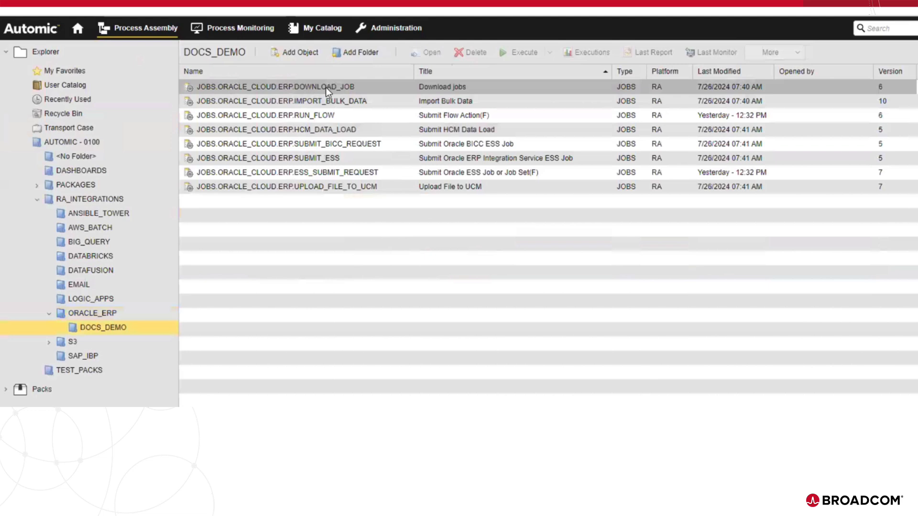
Open JOBS.ORACLE_CLOUD.ERP.DOWNLOAD_JOB from the DOCS_DEMO folder and review its available connections and download options
click(326, 87)
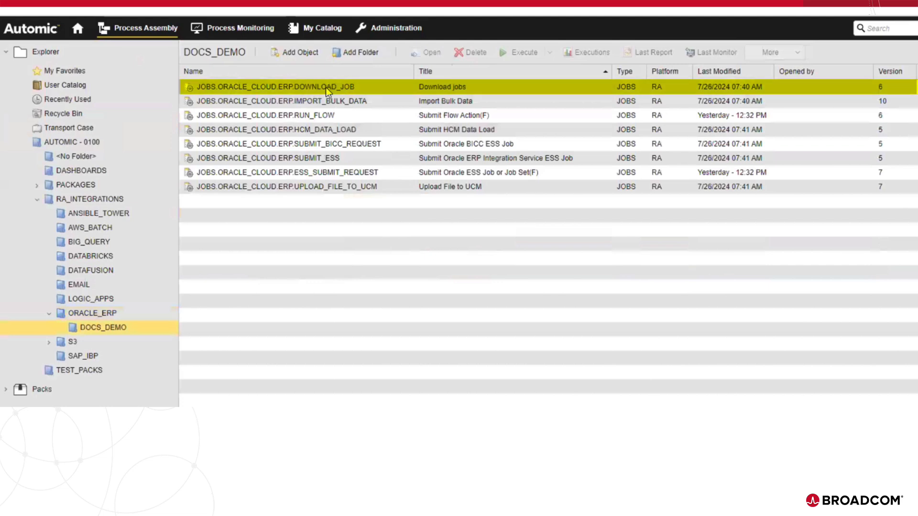
double_click(325, 87)
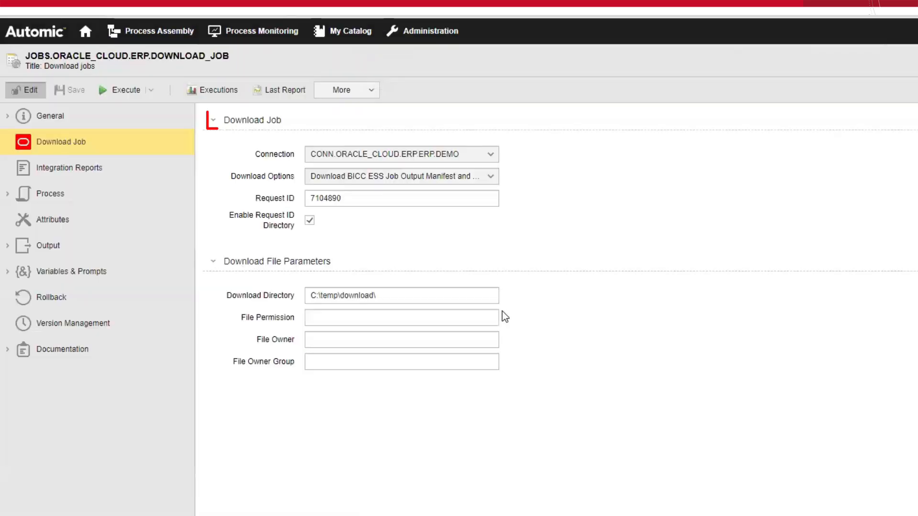
click(490, 154)
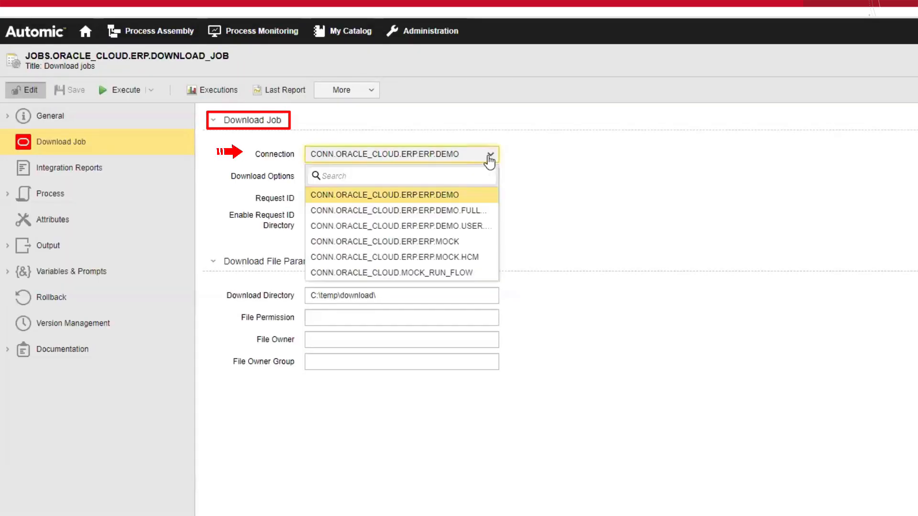
click(607, 171)
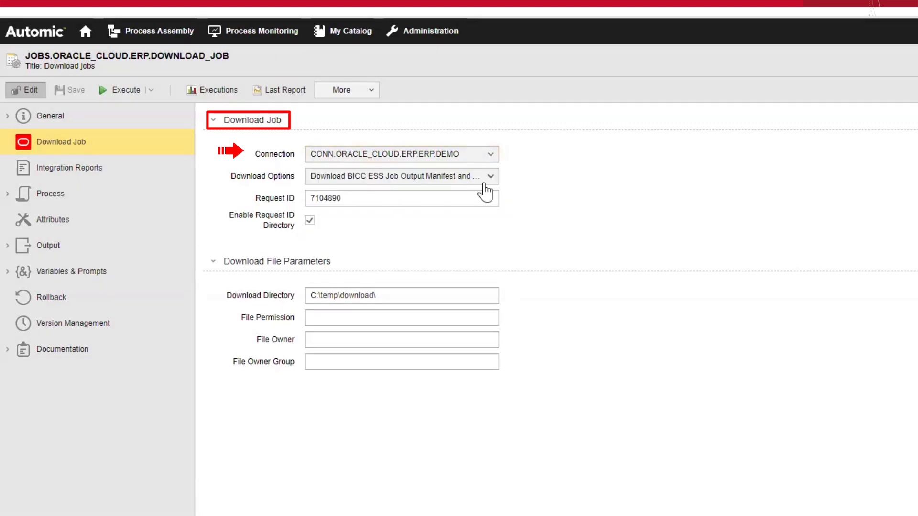
click(491, 177)
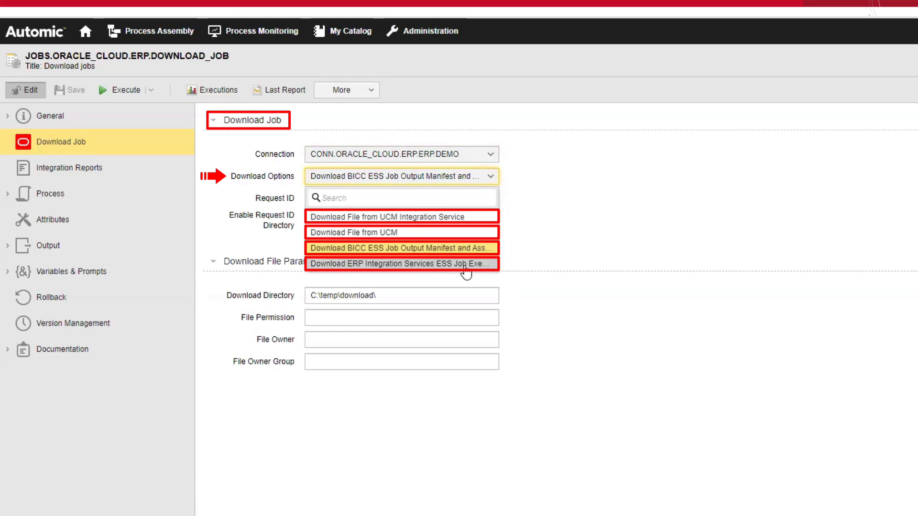
click(655, 293)
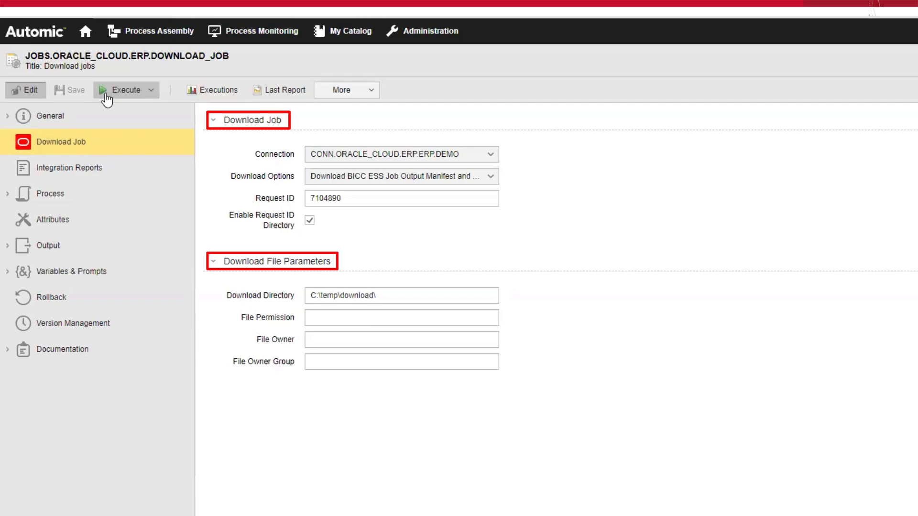
Execute the download job and open its list of executions
click(106, 99)
click(677, 337)
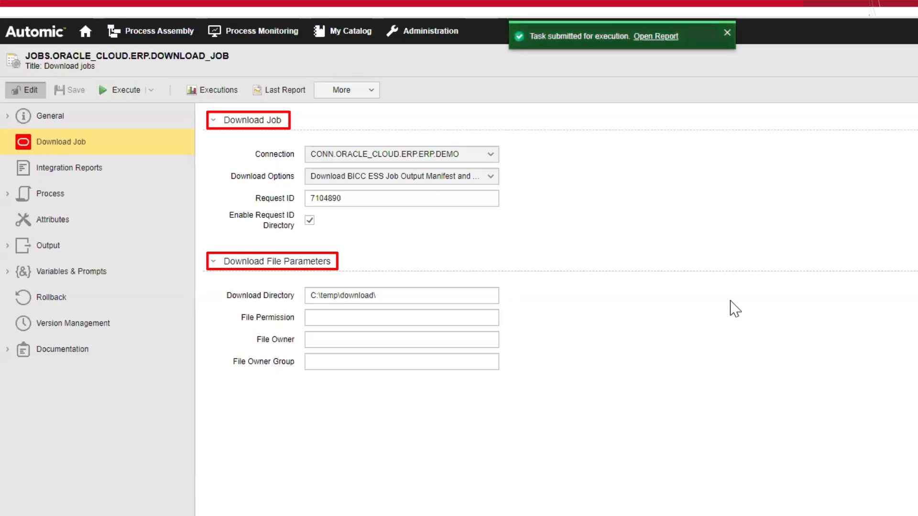
click(214, 89)
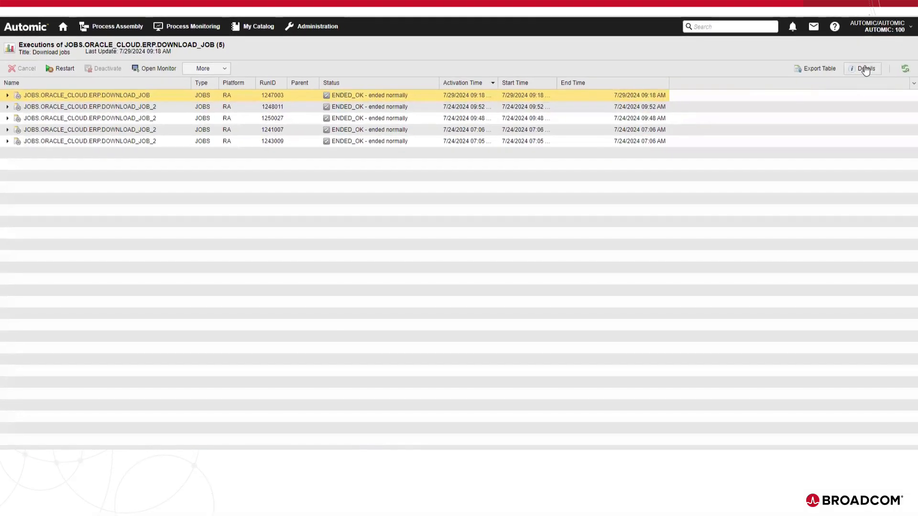
Show the latest execution's details in a widened pane and check its status and the &DOWNLOAD_JOB_STATUS# object variable
click(864, 69)
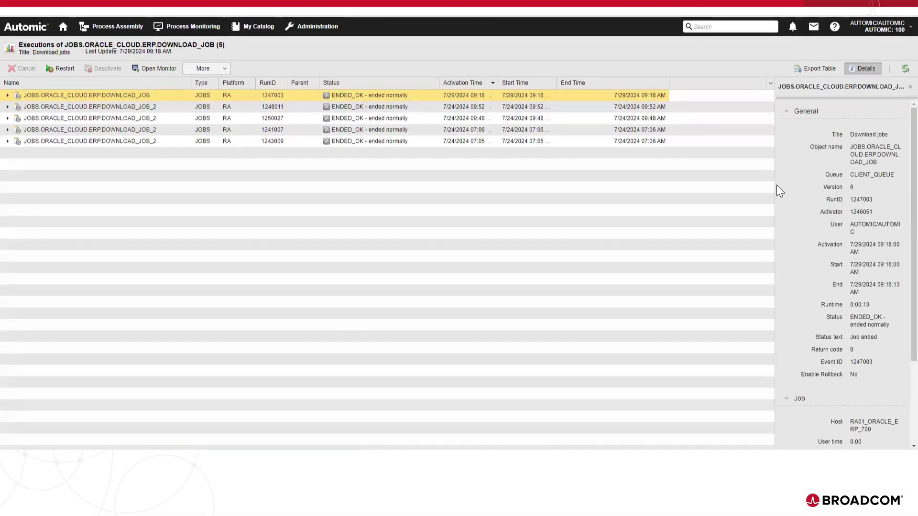
drag(776, 187, 574, 192)
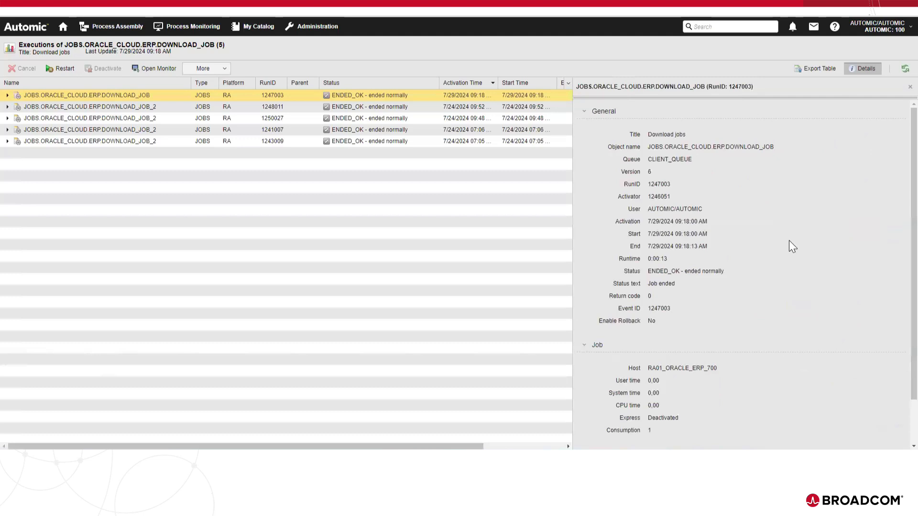
scroll(789, 240, down, 1)
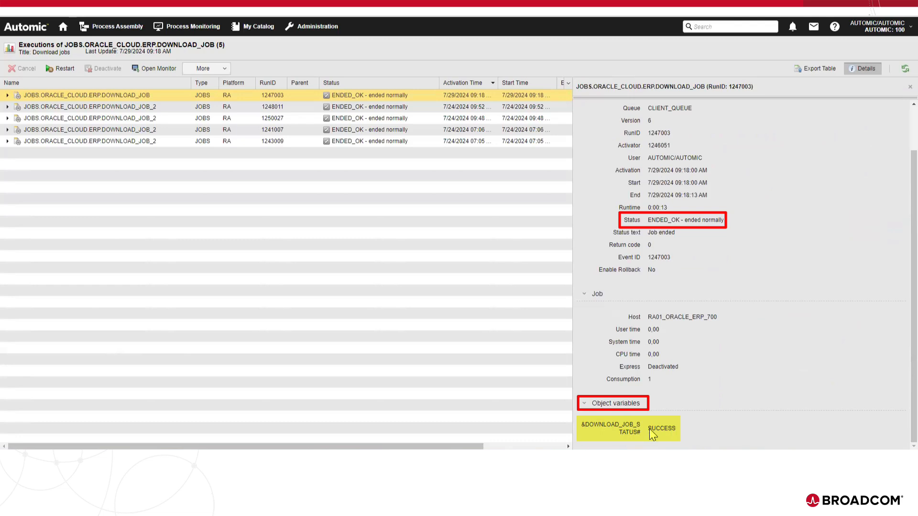
double_click(668, 429)
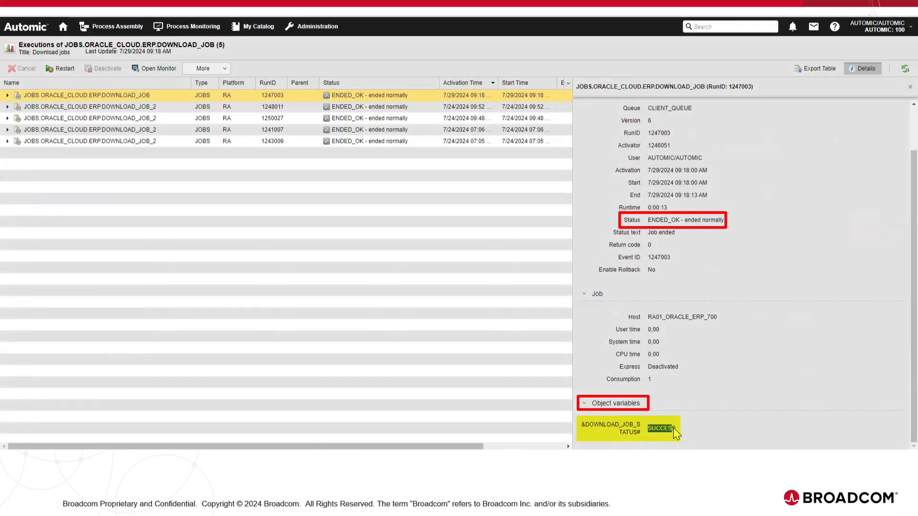
click(525, 296)
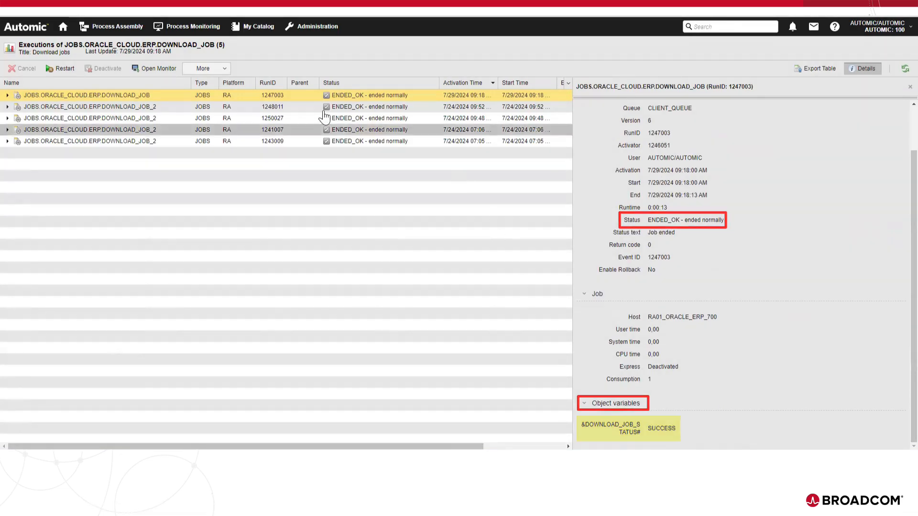
Open the report of the latest download job execution and display its Agent log (PLOG)
right_click(294, 97)
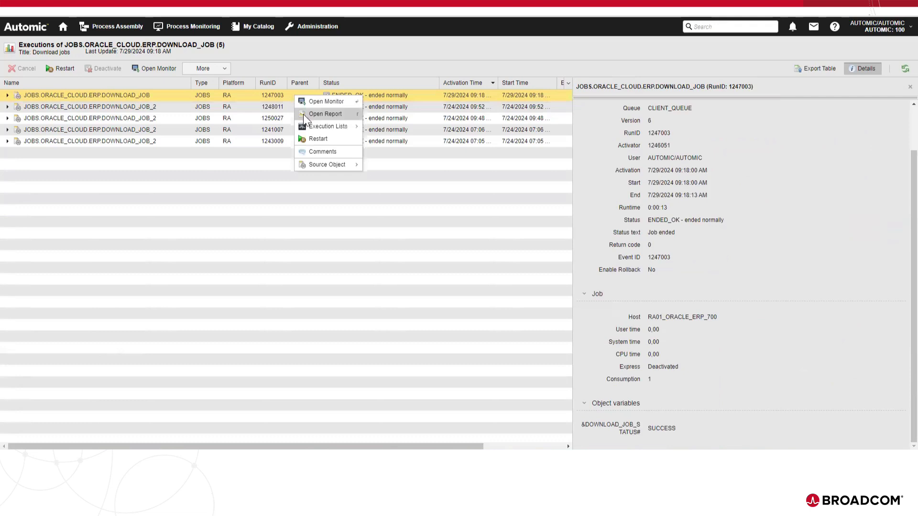
click(303, 114)
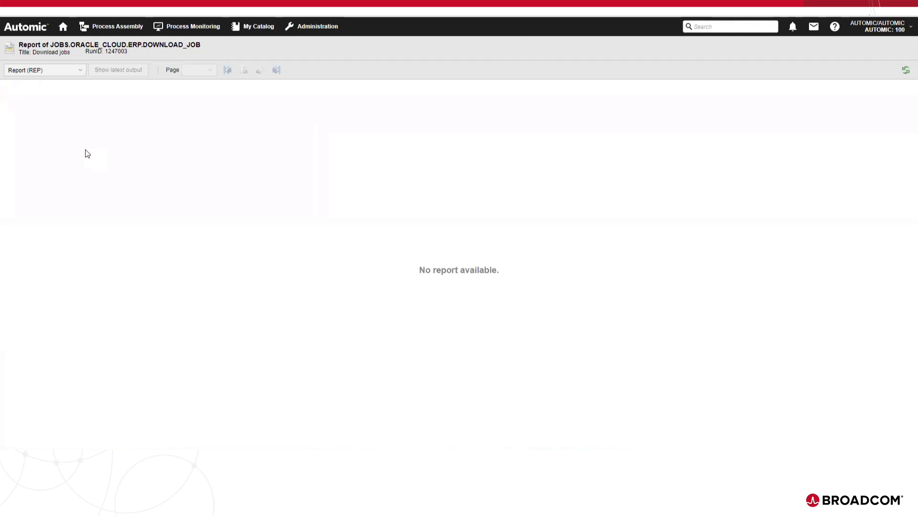
click(72, 72)
click(39, 96)
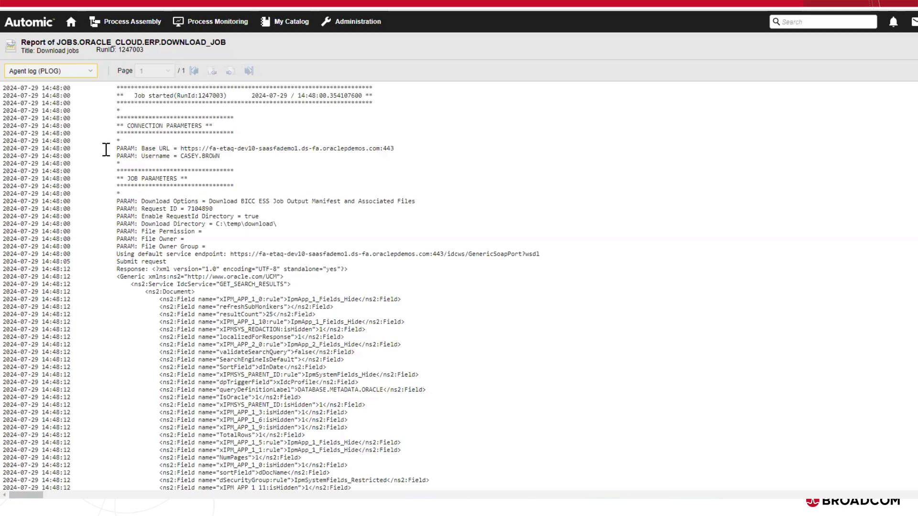
Examine the connection parameters, job parameters and closing download lines in the agent log
drag(106, 150, 263, 157)
click(263, 158)
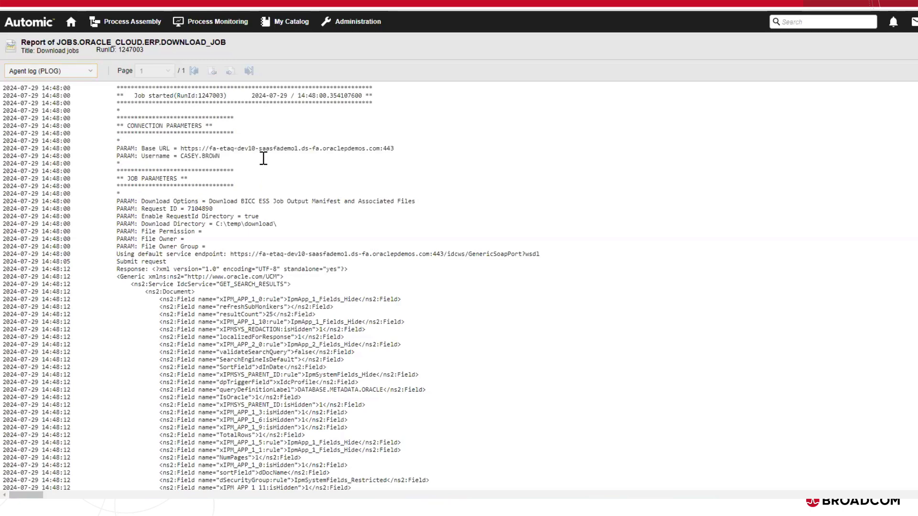
drag(114, 201, 207, 248)
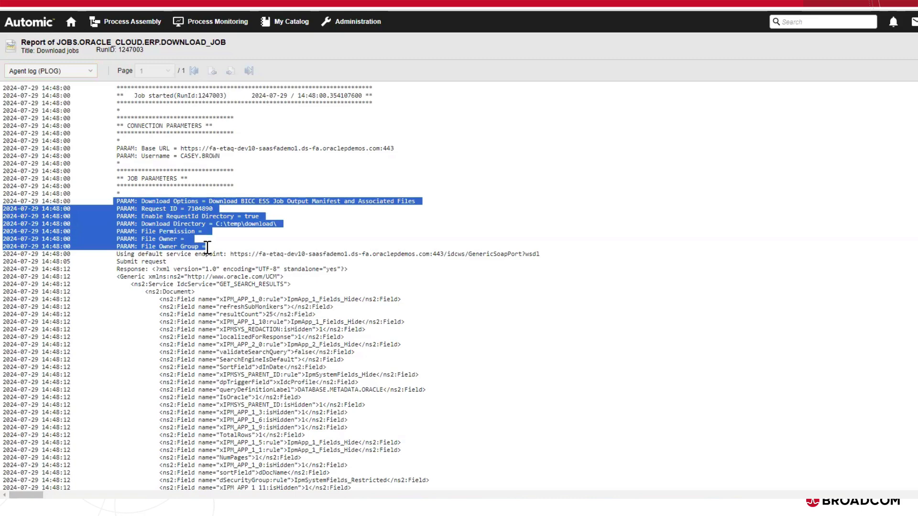
scroll(421, 266, down, 20)
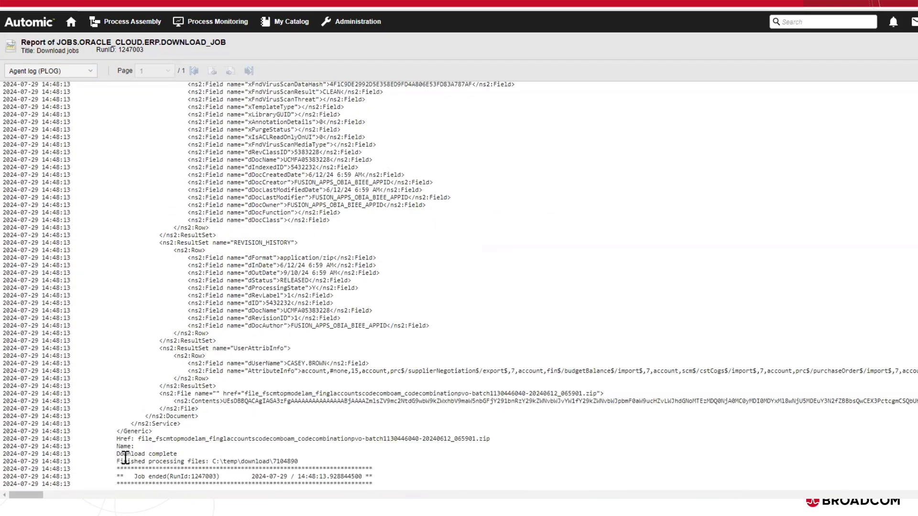
drag(116, 457, 200, 455)
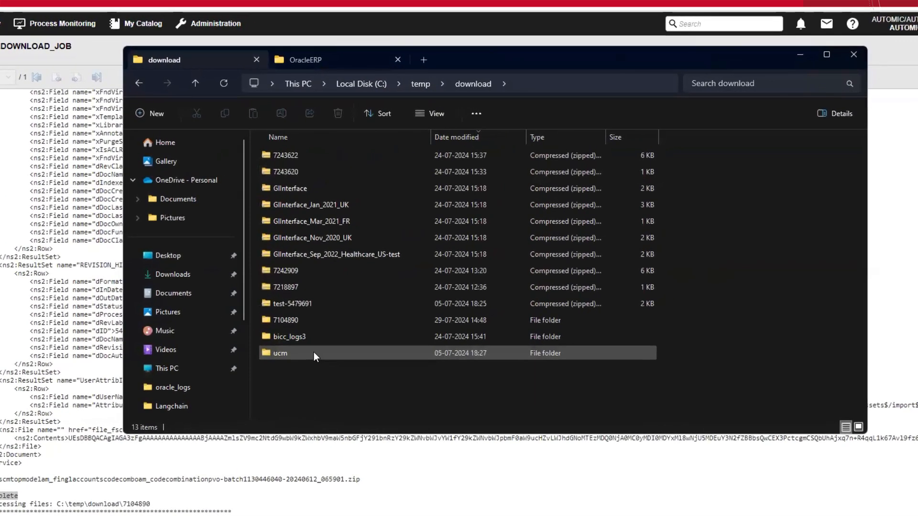
In File Explorer, open the 7104890 folder inside C:\temp\download to check the downloaded files
click(297, 322)
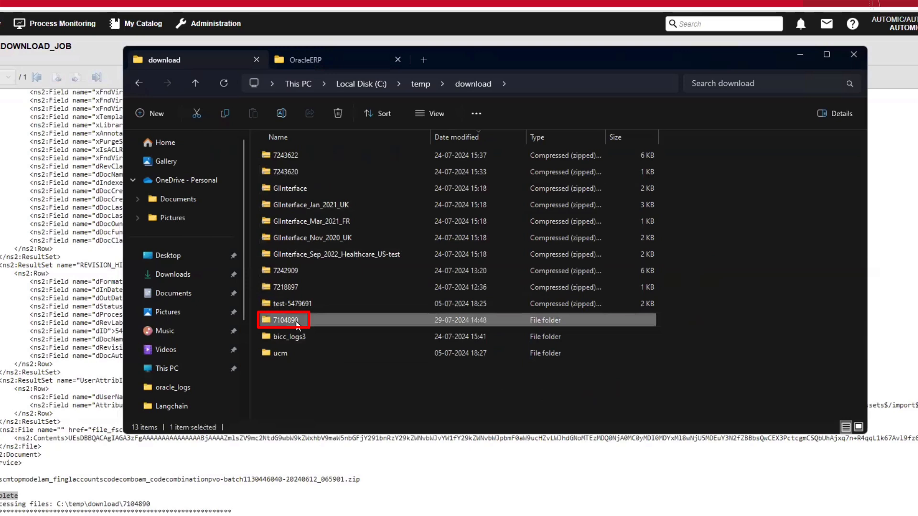
double_click(297, 324)
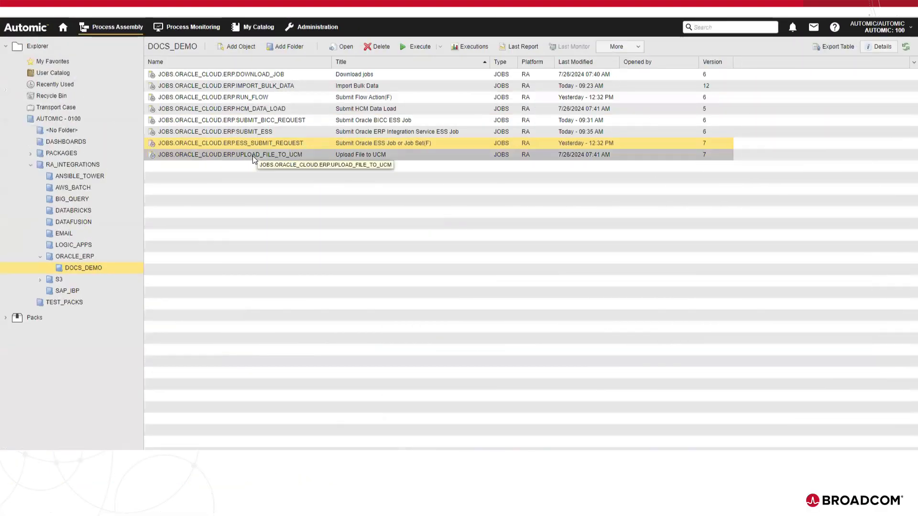
In Automic, open JOBS.ORACLE_CLOUD.ERP.UPLOAD_FILE_TO_UCM from DOCS_DEMO and review its available connections and job types
click(252, 156)
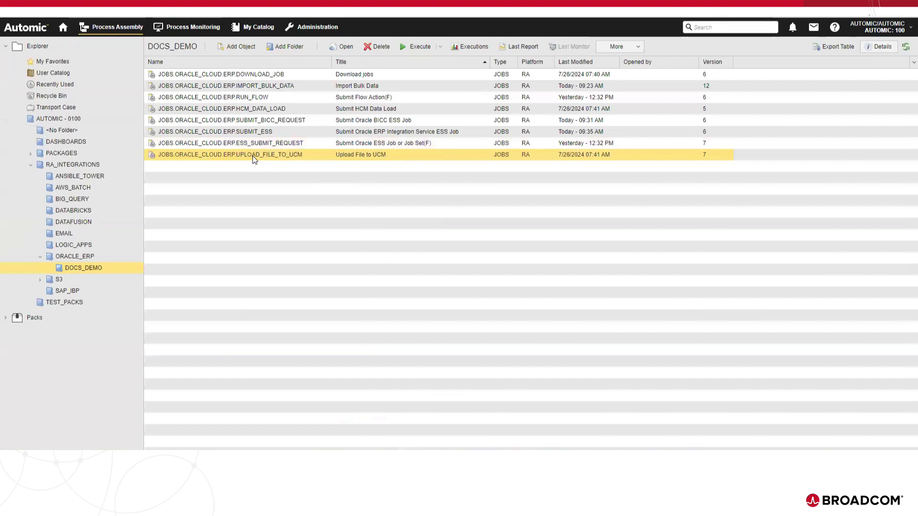
double_click(252, 156)
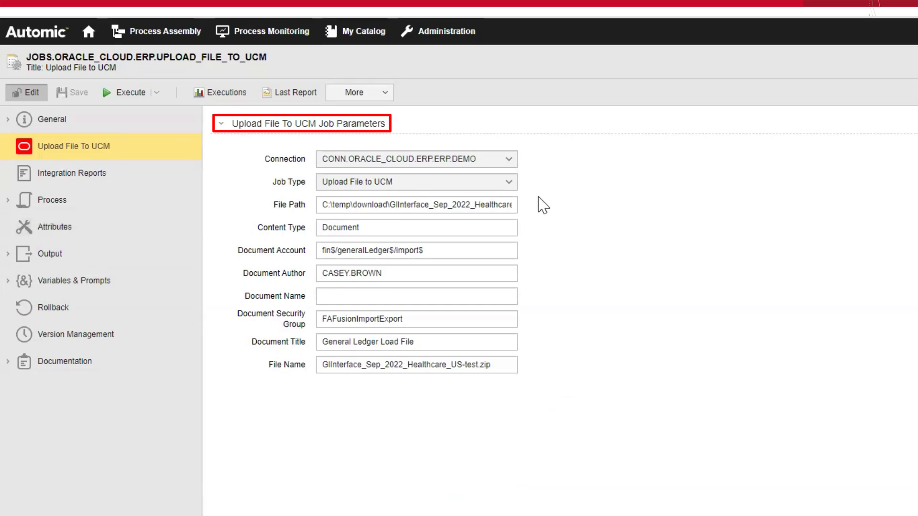
click(509, 161)
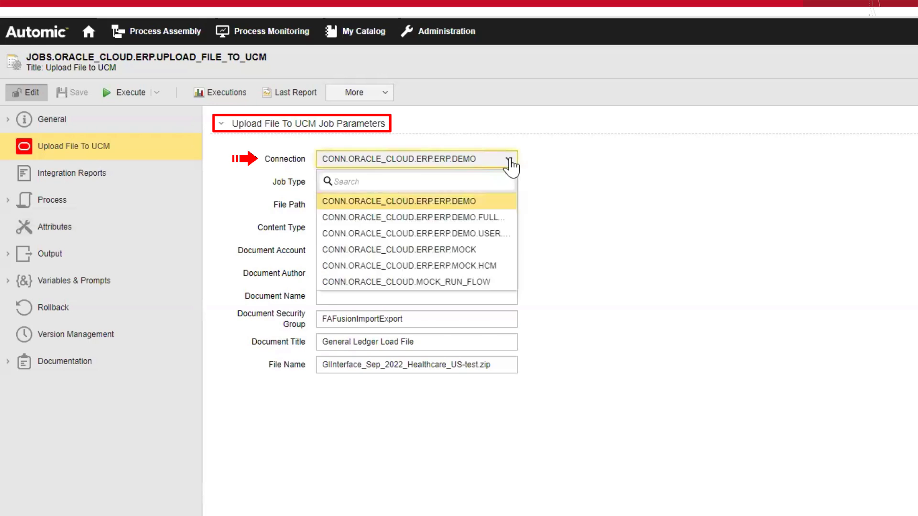
click(449, 161)
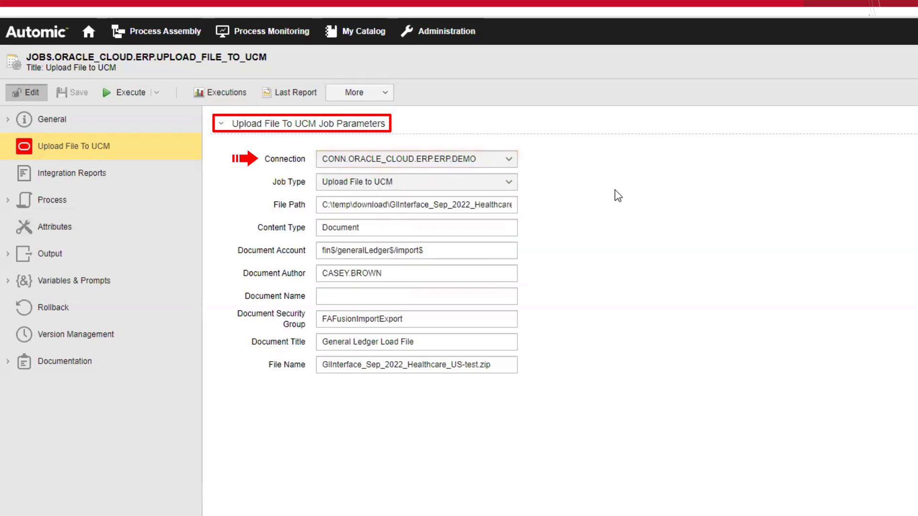
click(509, 184)
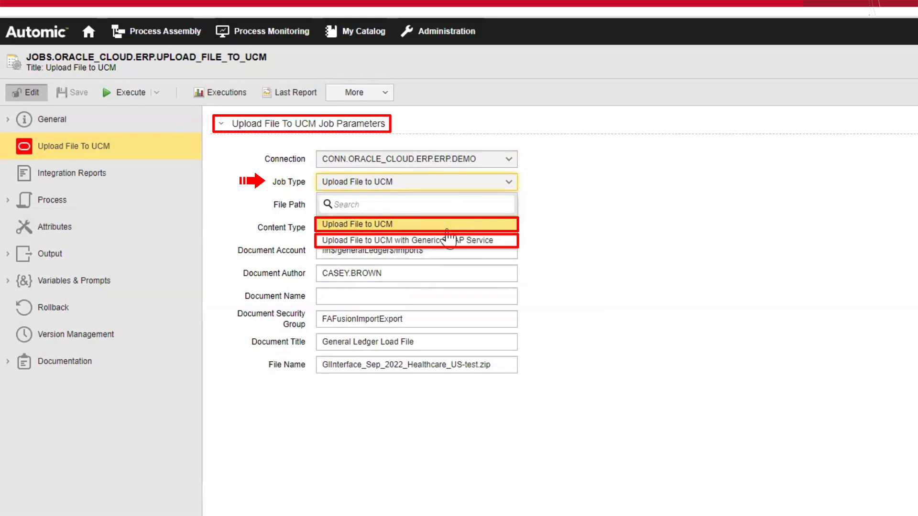
click(595, 233)
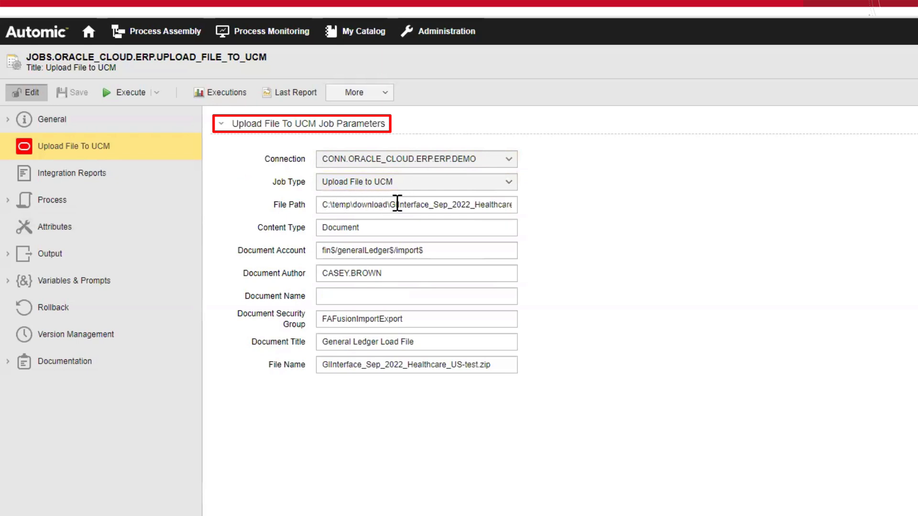
Review the upload job's parameters, including its file path, content type, document author, document name, document title and file name
mouse_move(322, 204)
mouse_down()
mouse_move(522, 204)
mouse_move(622, 220)
mouse_up()
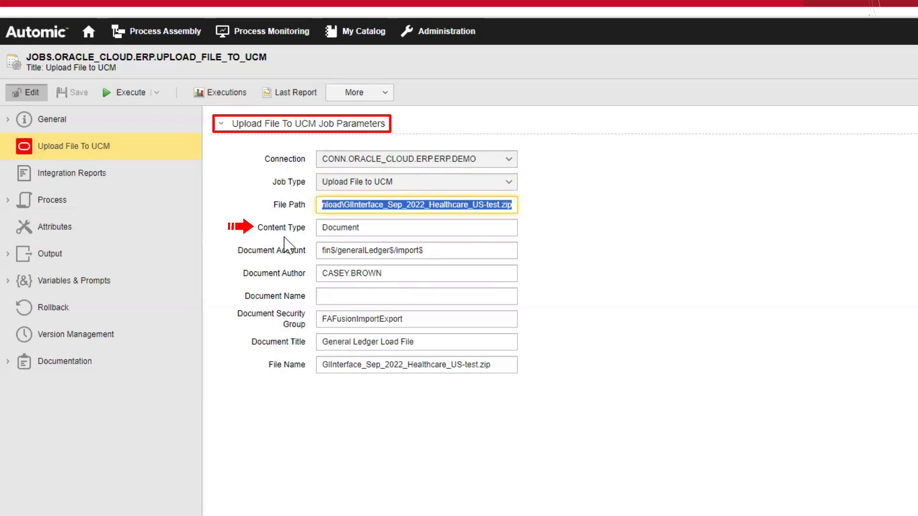
double_click(338, 228)
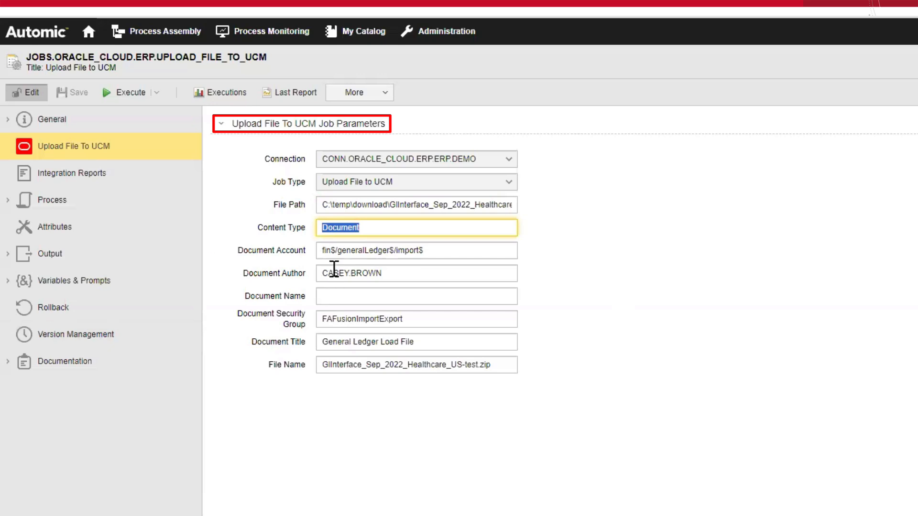
drag(323, 269, 402, 269)
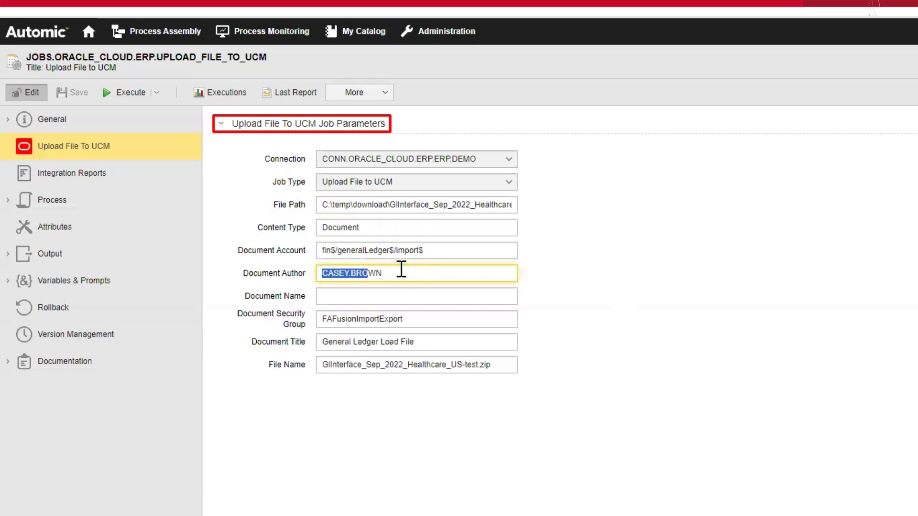
click(357, 297)
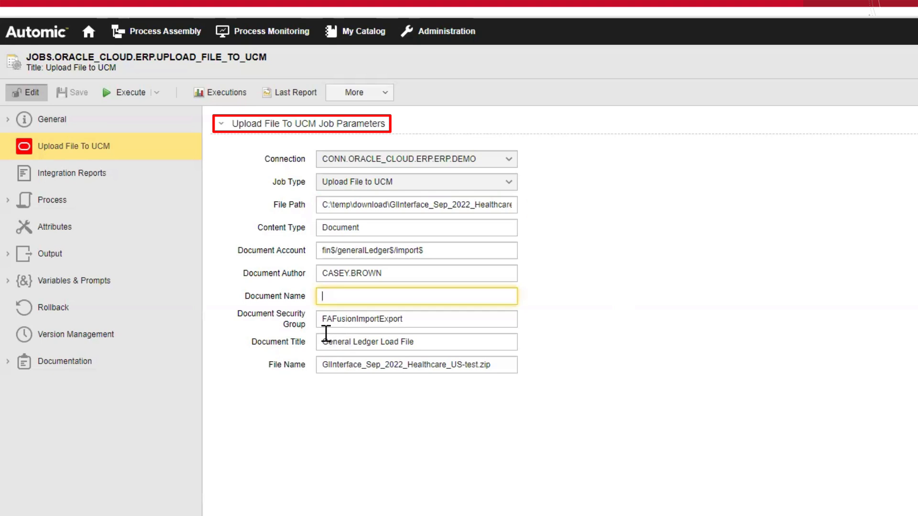
drag(321, 341, 420, 341)
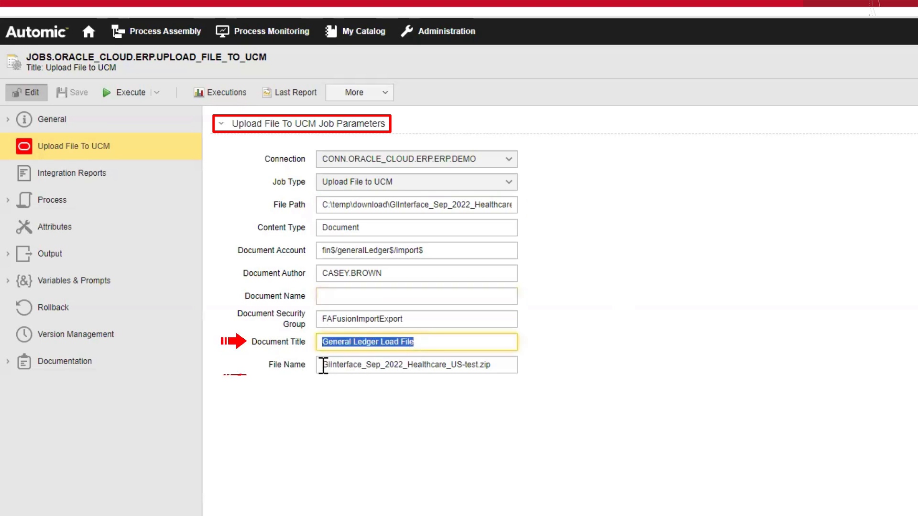
drag(322, 365, 492, 368)
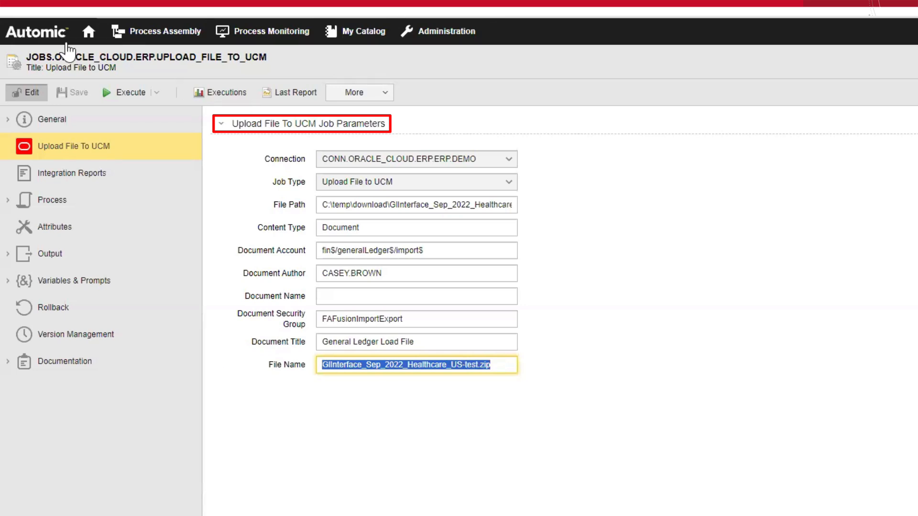
Execute JOBS.ORACLE_CLOUD.ERP.UPLOAD_FILE_TO_UCM and open its list of executions
click(110, 98)
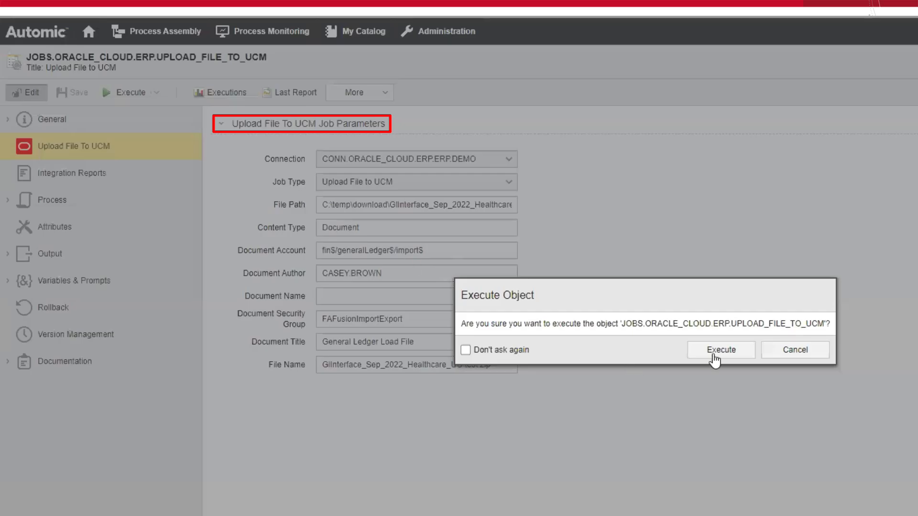
click(715, 357)
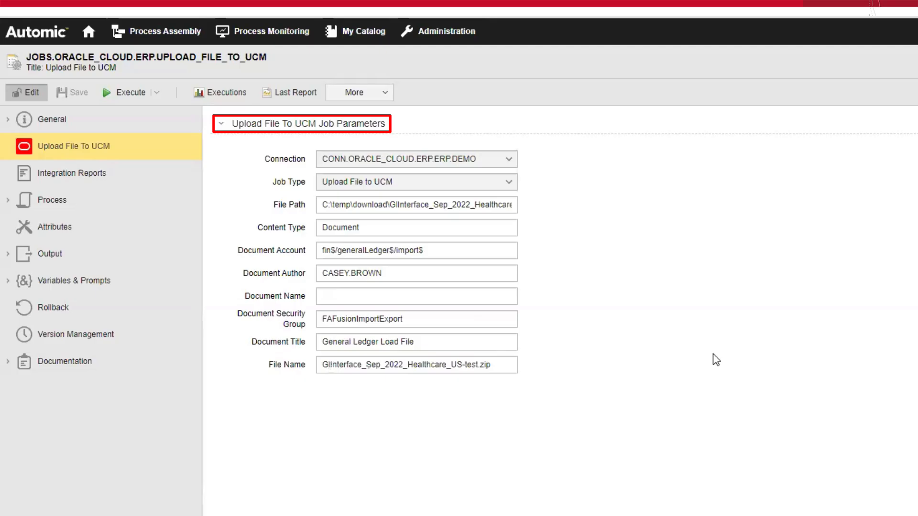
click(221, 92)
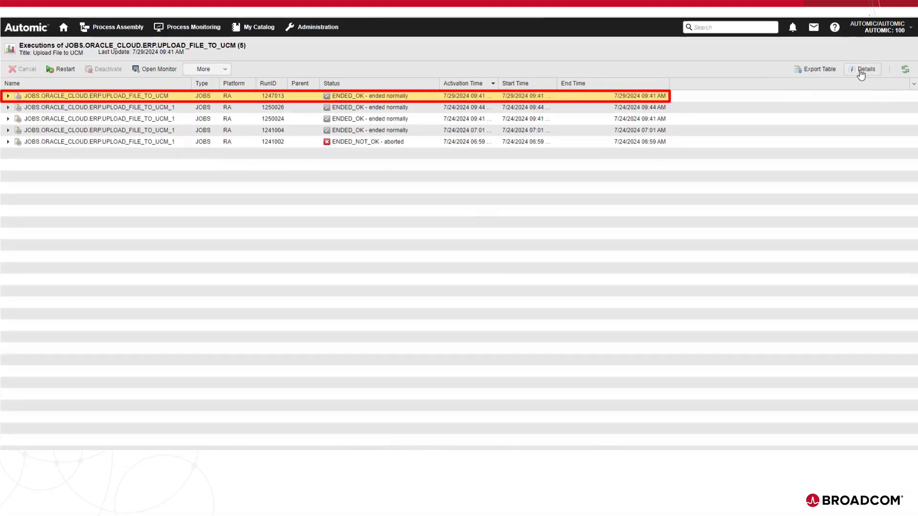
Show the details of the latest upload execution in a wider pane and check its &UCM_DOCUMENT_ID# object variable
click(860, 71)
drag(775, 213, 578, 231)
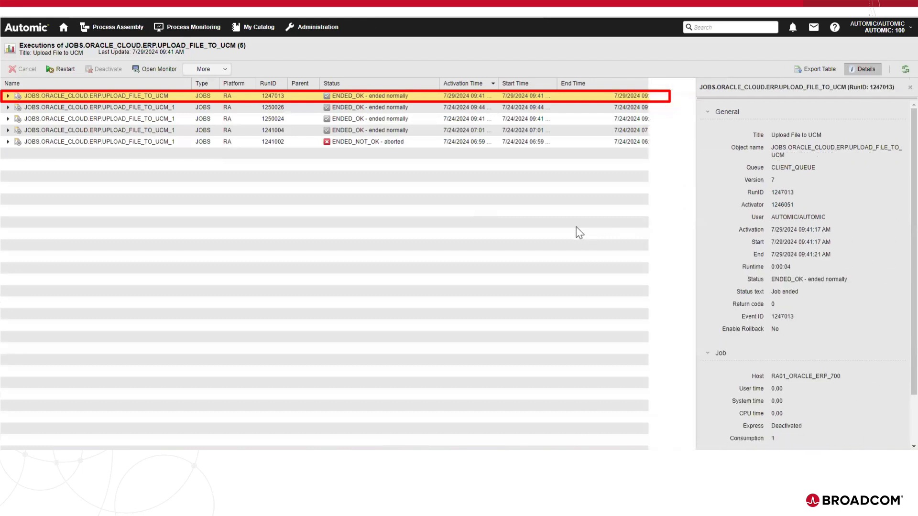
scroll(736, 242, down, 2)
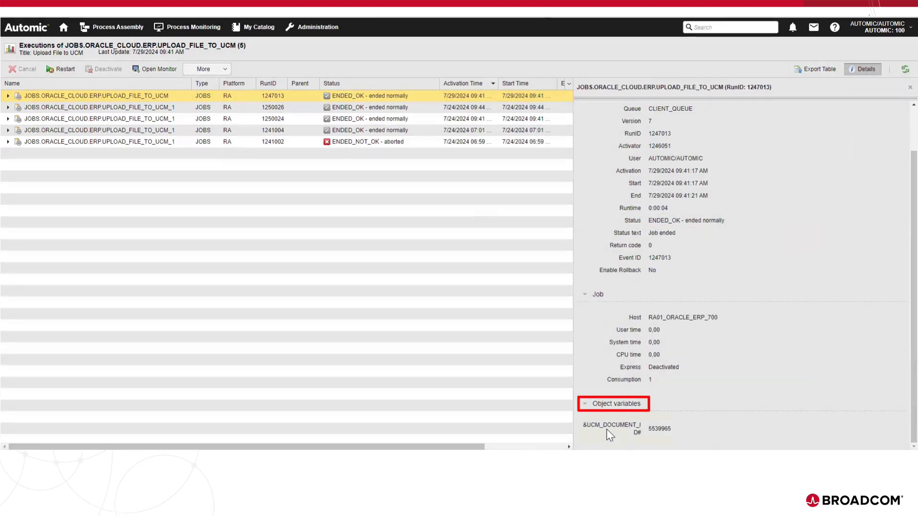
mouse_move(586, 426)
mouse_down()
mouse_move(638, 437)
mouse_move(672, 431)
mouse_up()
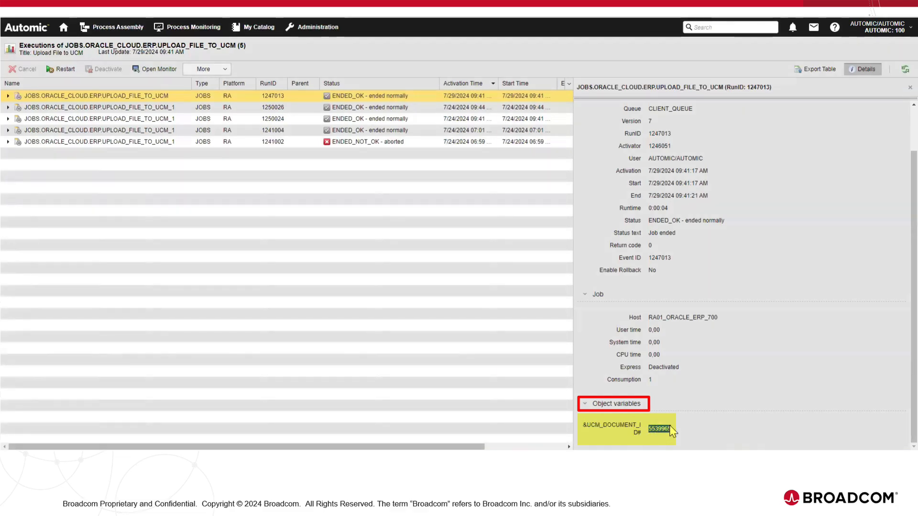
Open the report of the latest upload job execution and display its Agent log (PLOG)
right_click(368, 97)
click(385, 113)
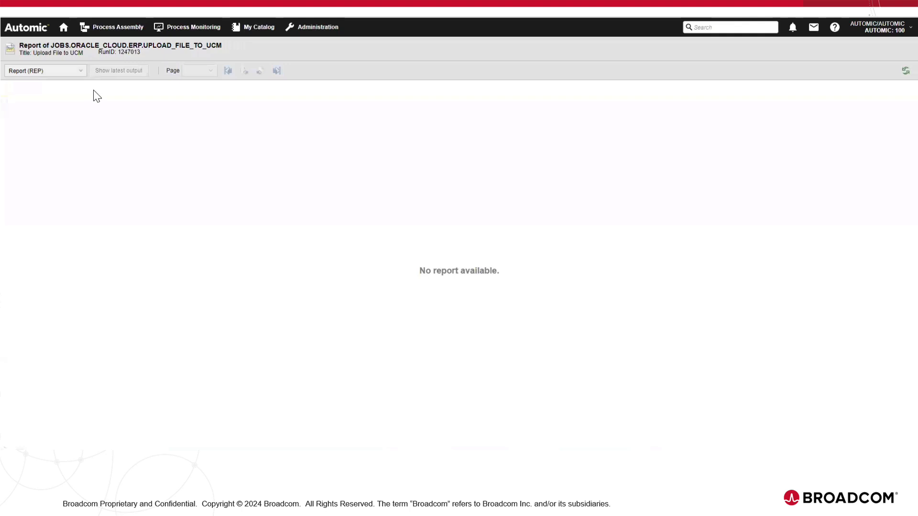
click(68, 76)
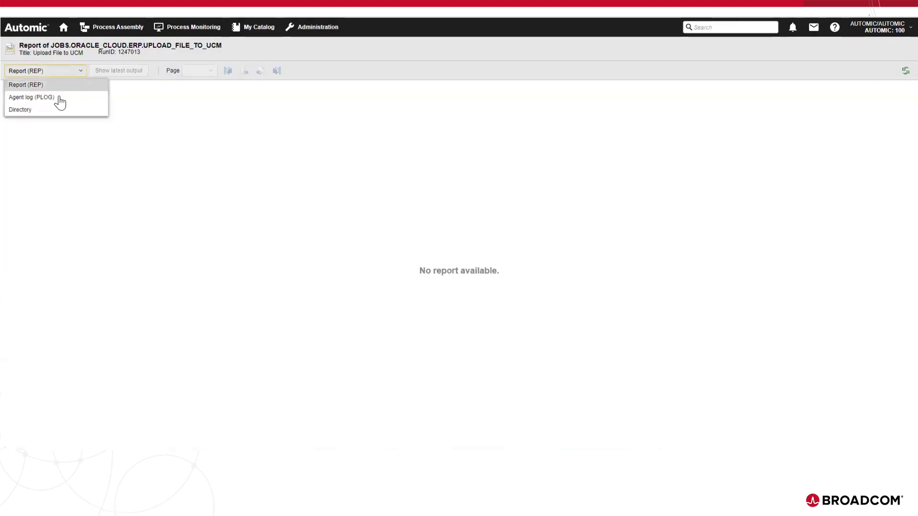
click(59, 96)
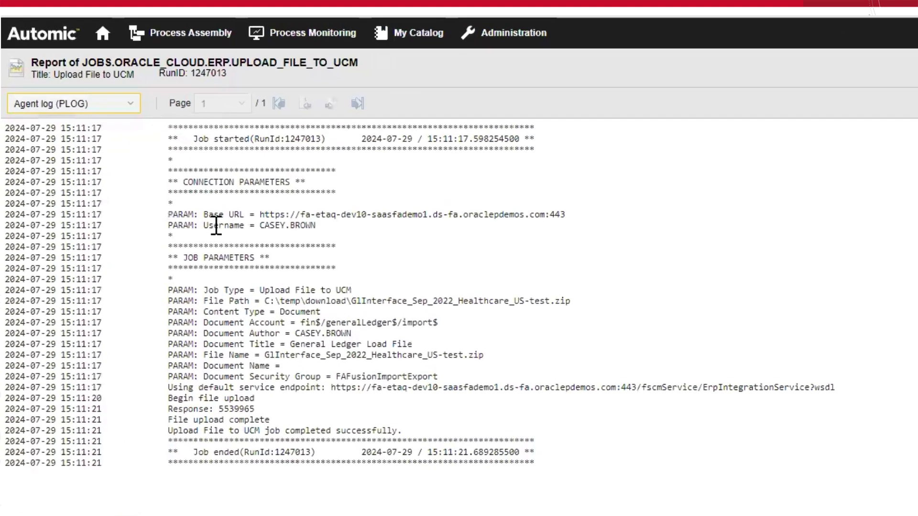
Examine the connection parameters, job parameters and completion line in the upload job's agent log
drag(115, 157, 274, 160)
drag(395, 225, 400, 236)
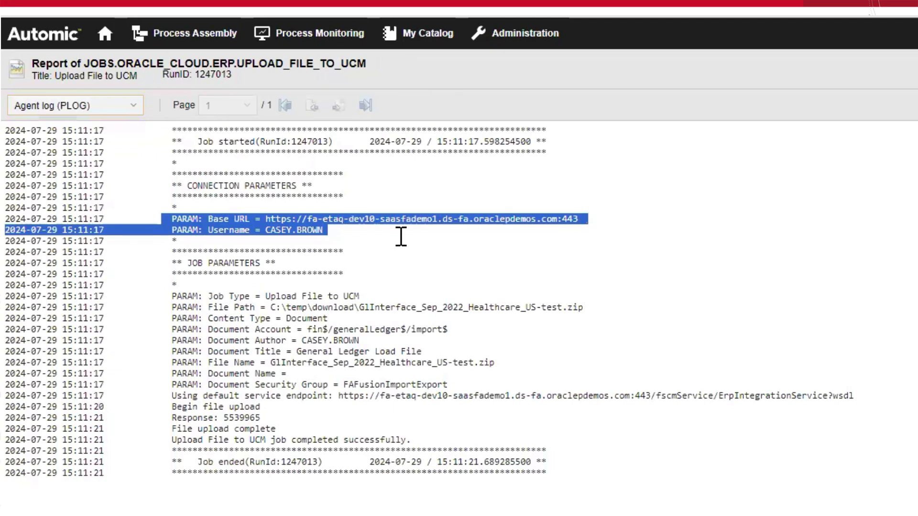
drag(185, 296, 462, 342)
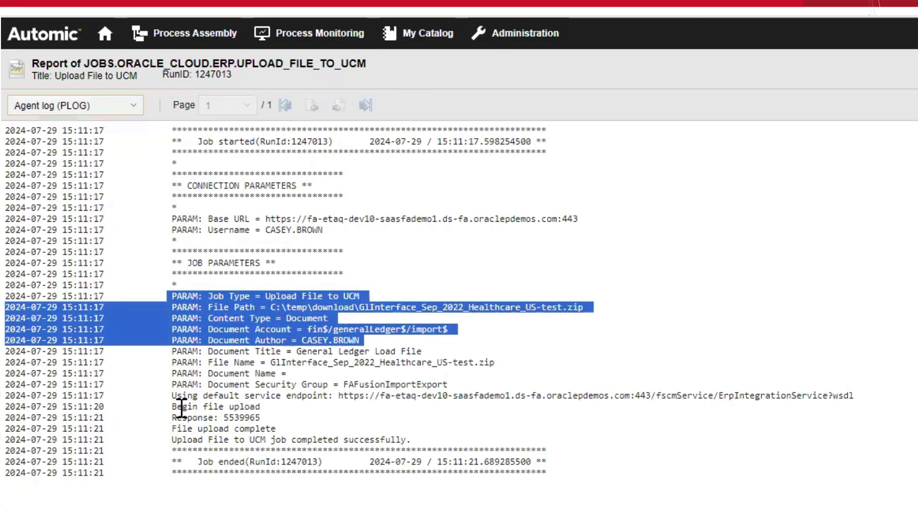
drag(170, 439, 467, 444)
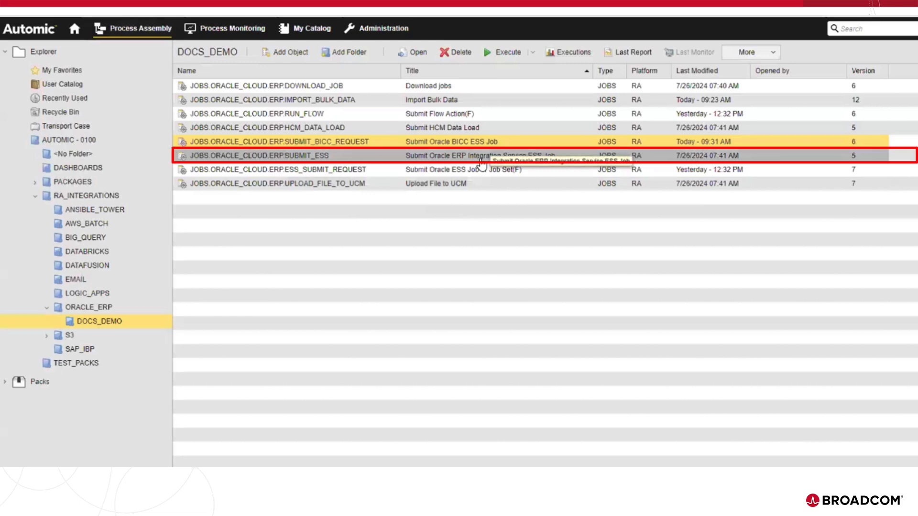
Open JOBS.ORACLE_CLOUD.ERP.SUBMIT_ESS from DOCS_DEMO and review its connection, job definition name, parameters input types and JSON parameters
double_click(481, 164)
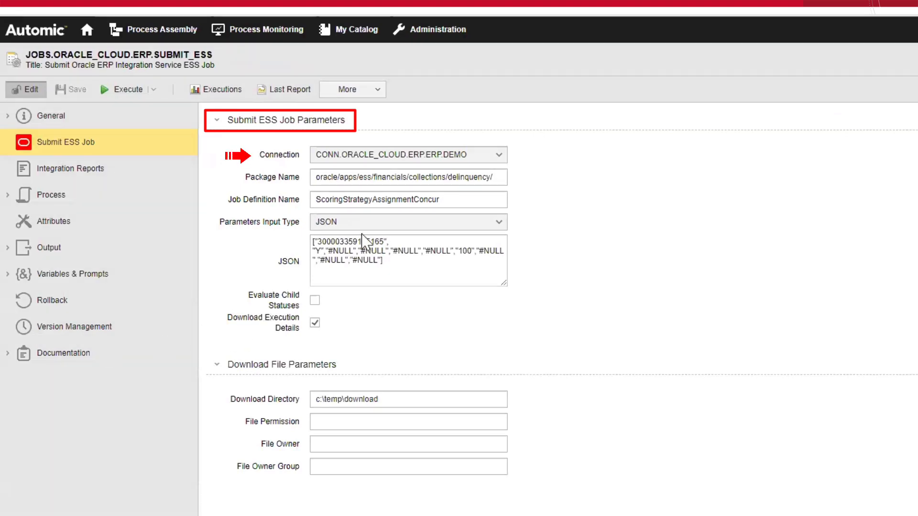
click(499, 156)
click(294, 185)
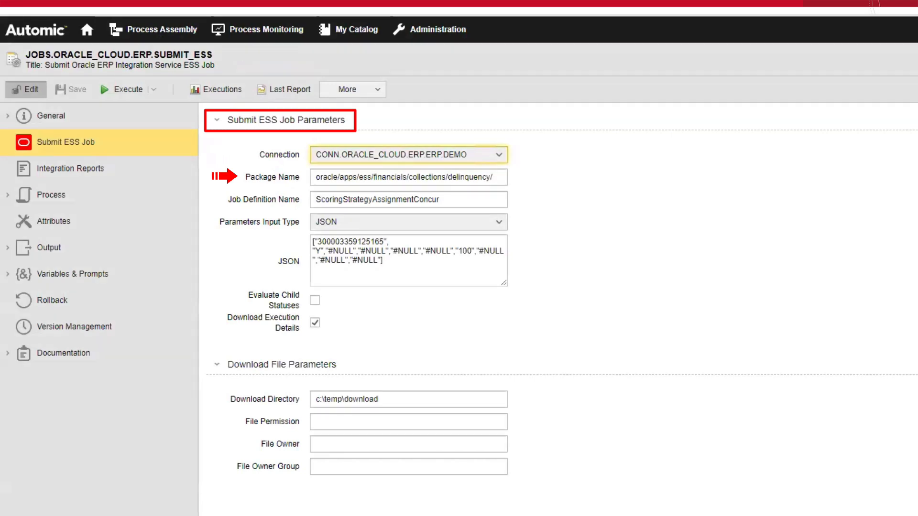
double_click(363, 200)
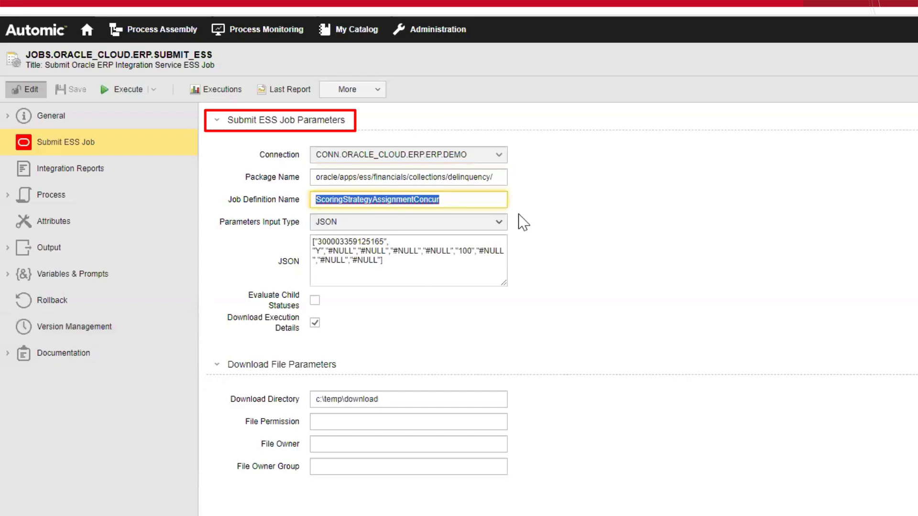
key(Tab)
click(435, 223)
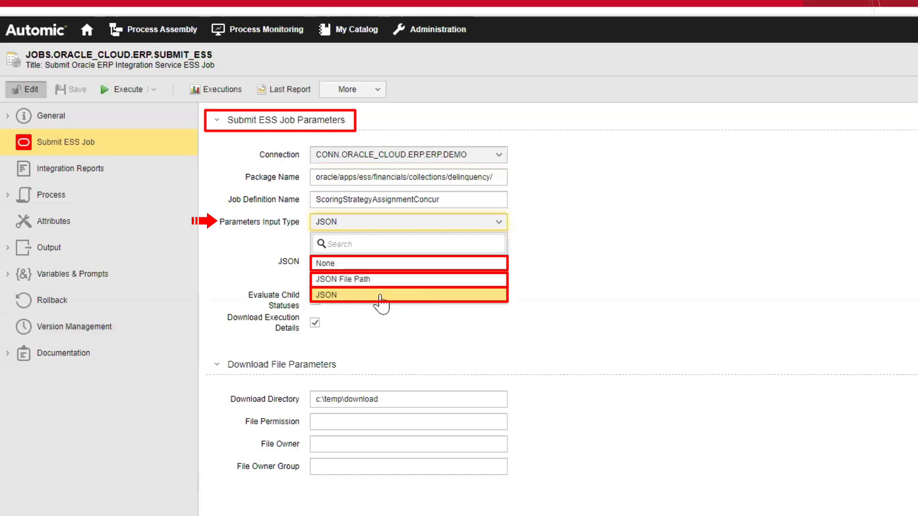
click(305, 250)
drag(312, 242, 463, 266)
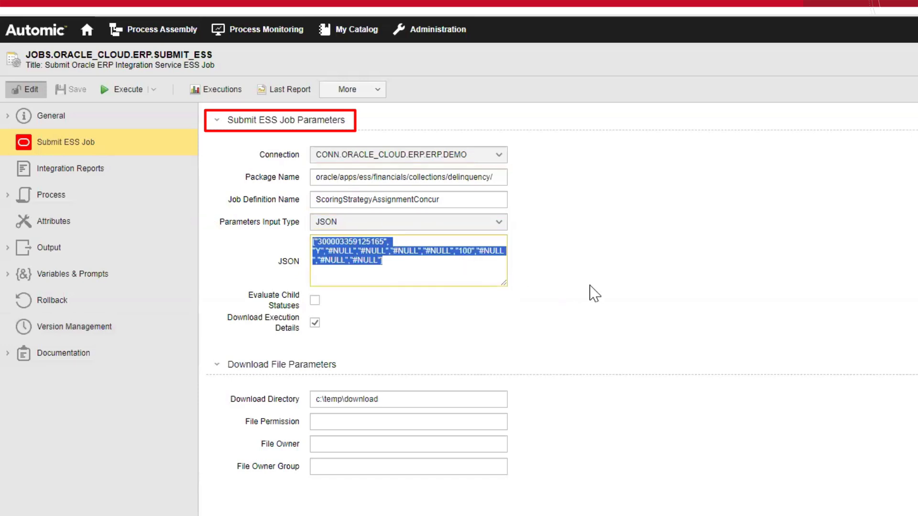
Turn the Download Execution Details option off and back on to demonstrate its effect on the download file parameters
click(321, 312)
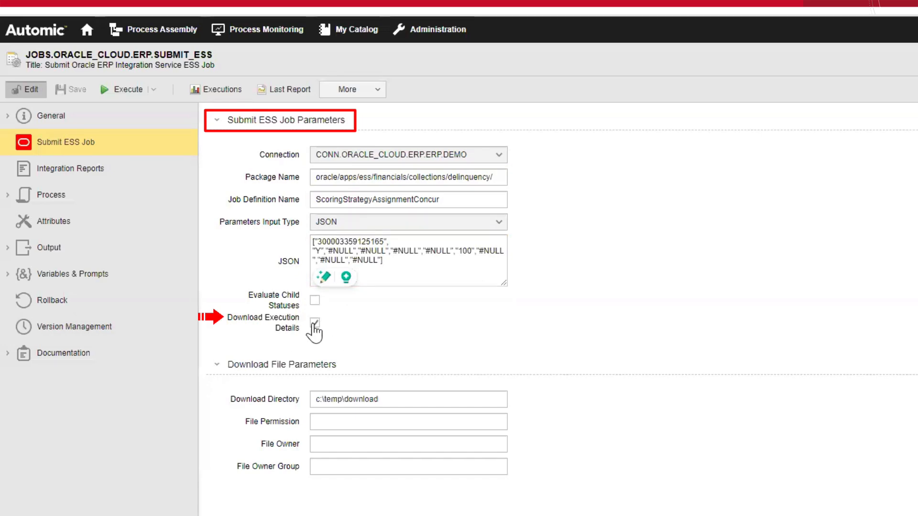
click(315, 323)
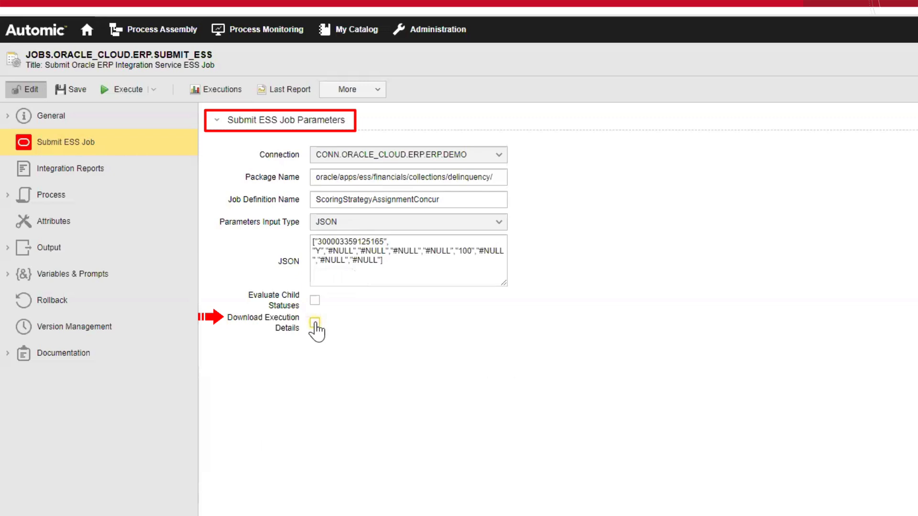
click(314, 323)
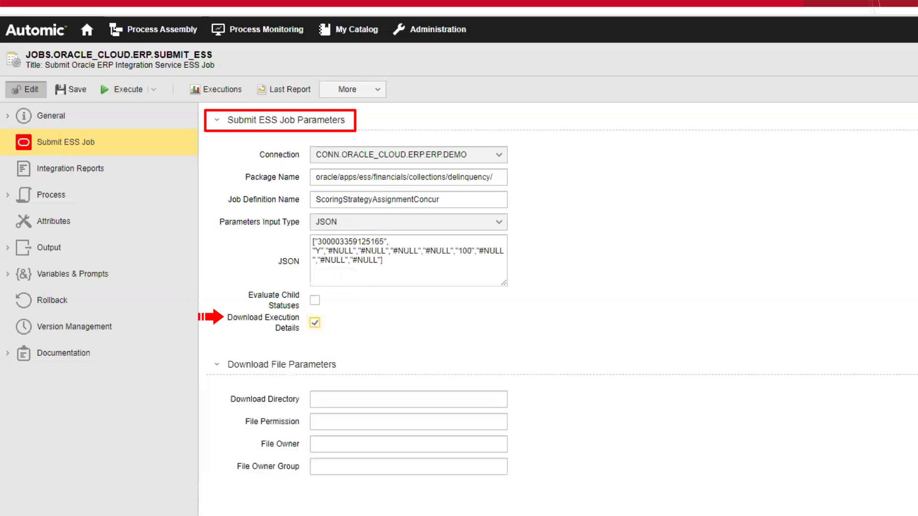
Set the ESS job's download directory to C:\temp\download\demo and save the job
key(alt+Tab)
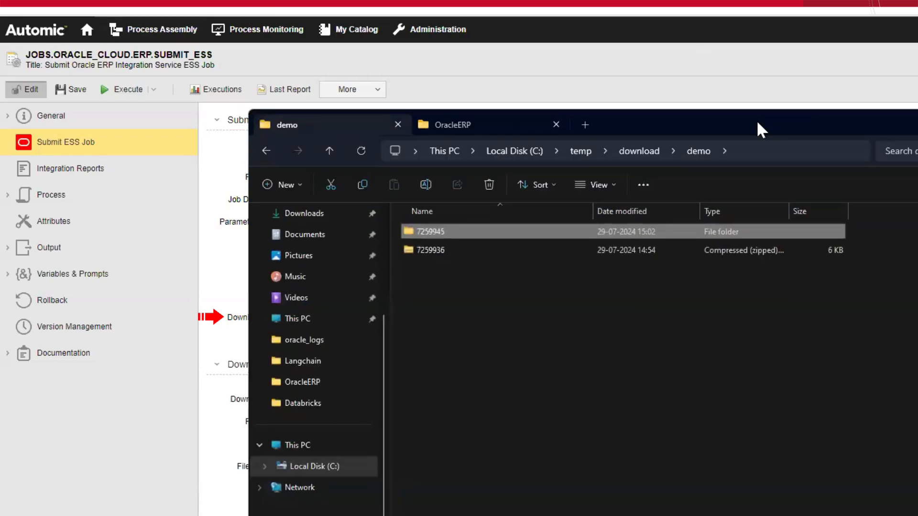
key(alt+Tab)
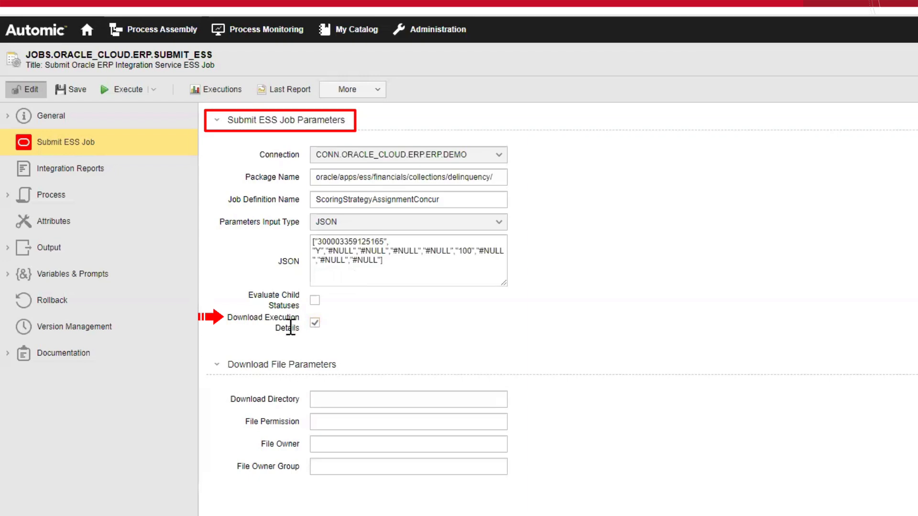
click(412, 404)
text(C:\temp\download\demo)
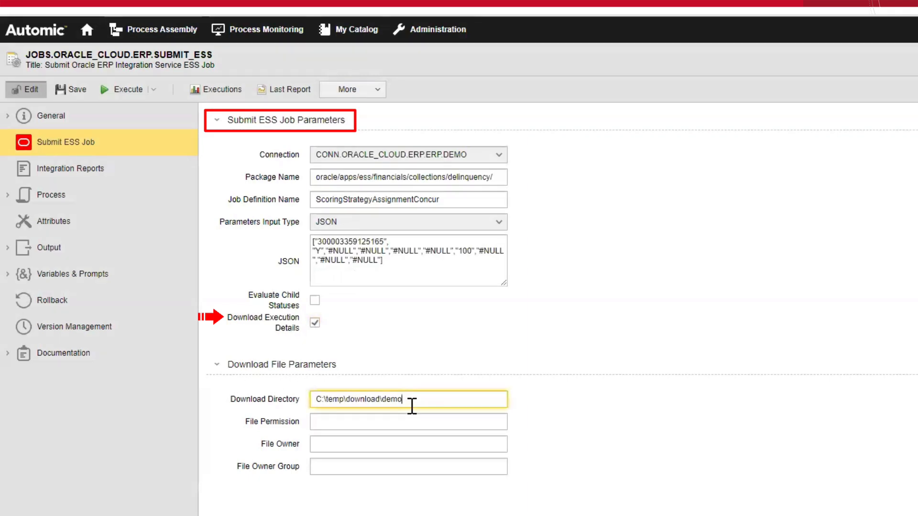
key(ctrl+s)
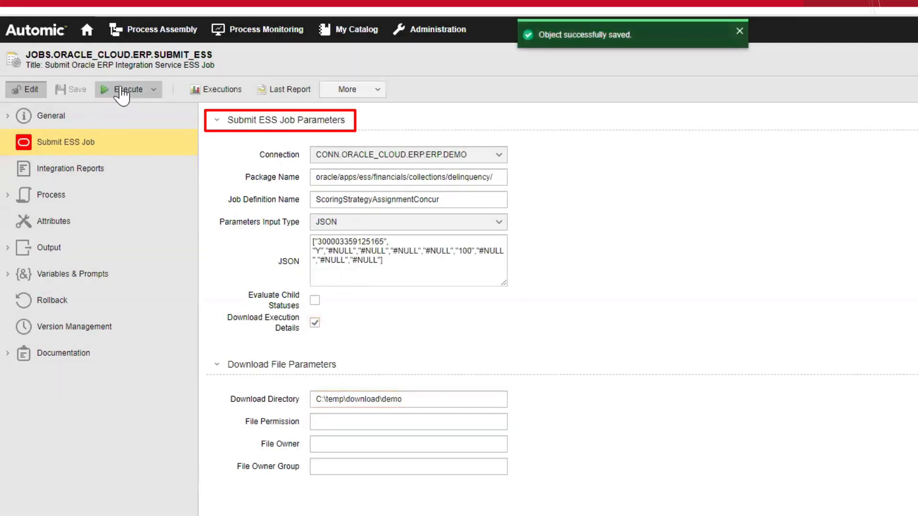
Execute JOBS.ORACLE_CLOUD.ERP.SUBMIT_ESS and open its list of executions
click(122, 91)
click(668, 344)
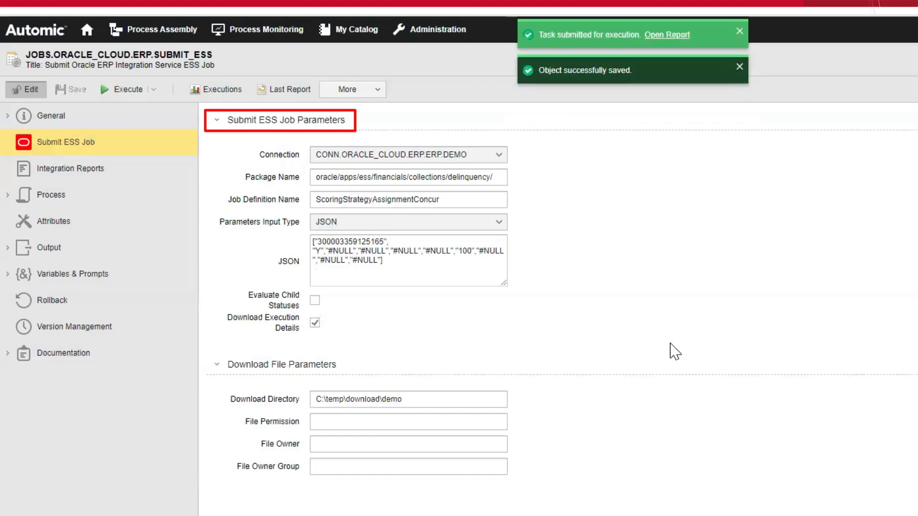
click(215, 90)
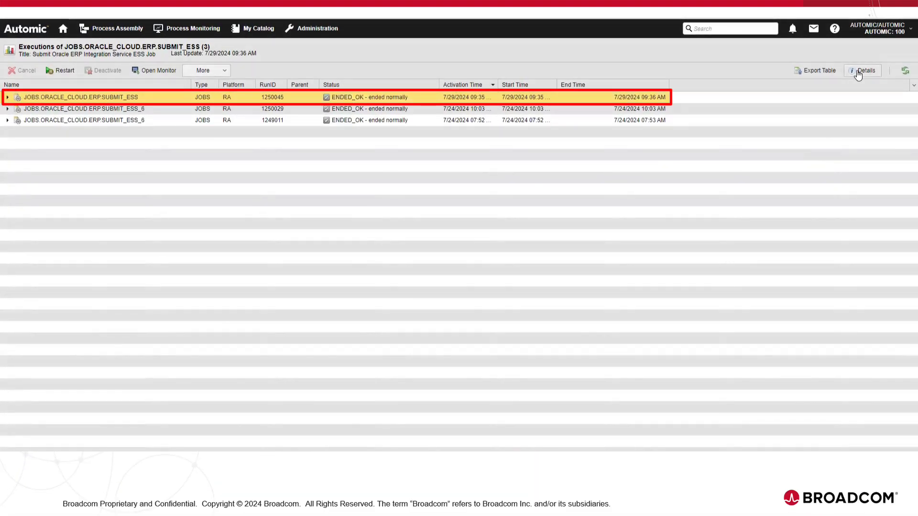
Show the details of the latest ESS job execution and check its remote status
click(858, 71)
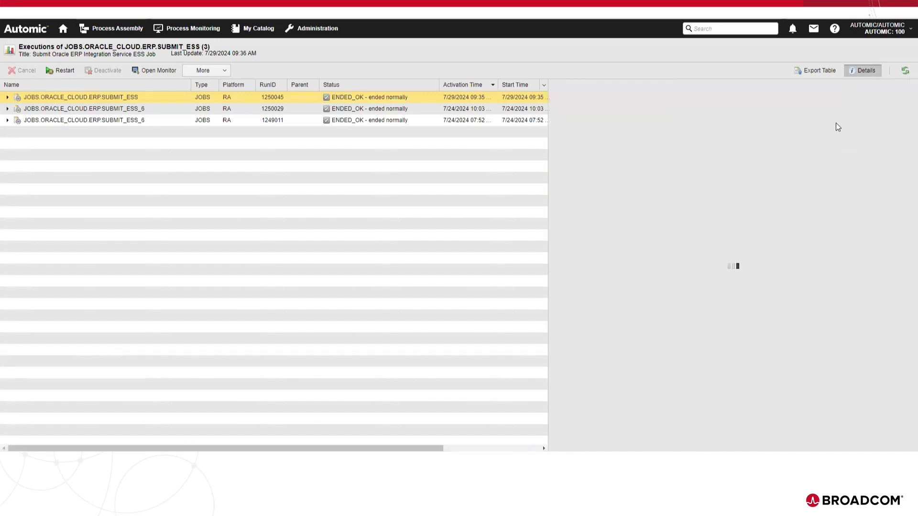
scroll(604, 272, down, 2)
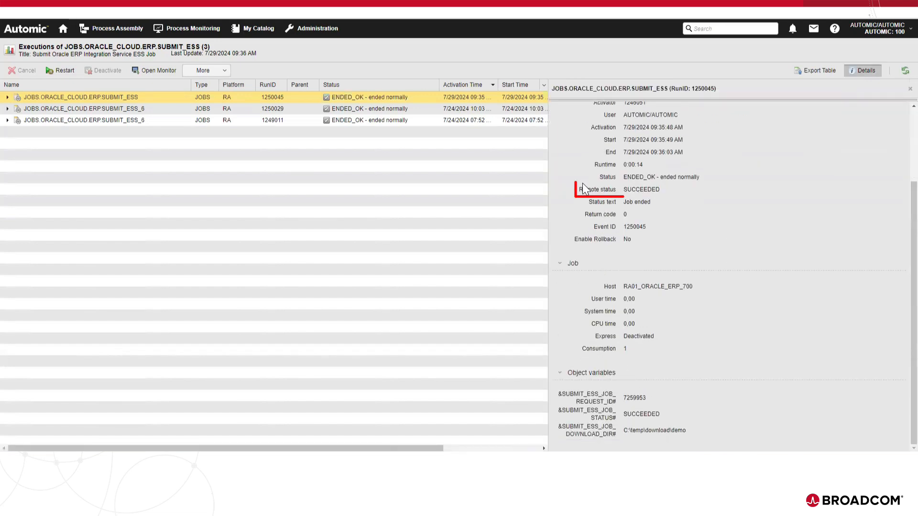
drag(577, 190, 668, 194)
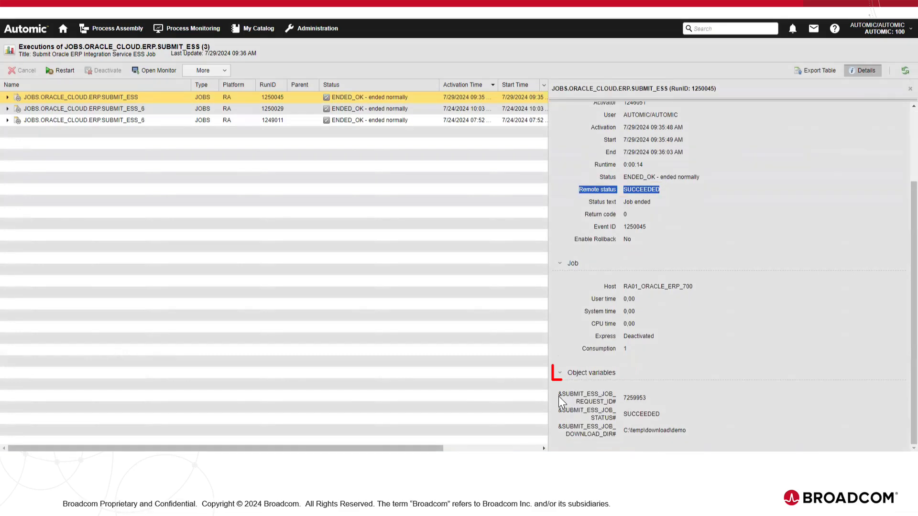
Review the object variables for request ID, job status and download directory in the ESS execution's details
drag(558, 397, 643, 397)
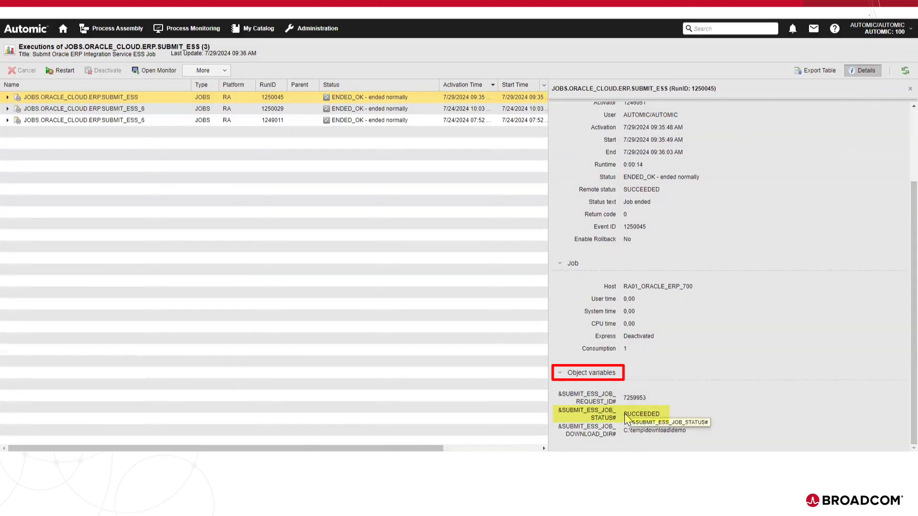
drag(625, 414, 658, 412)
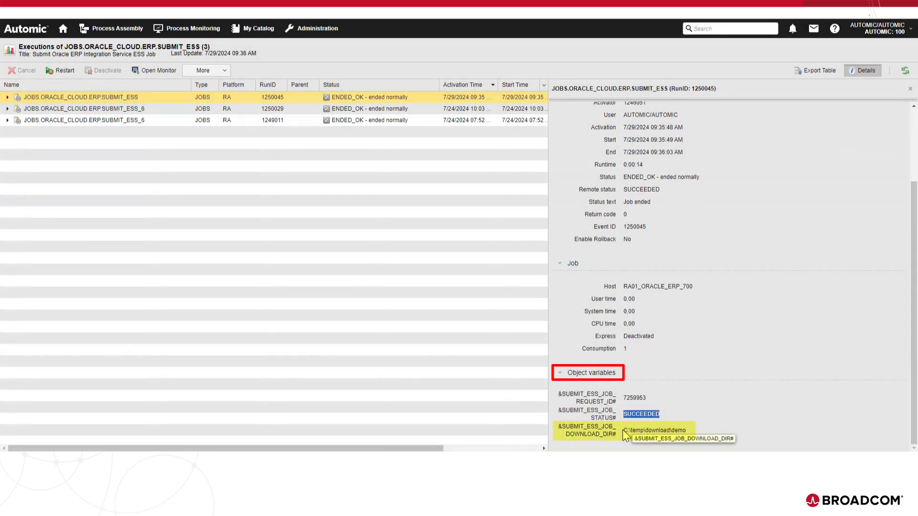
drag(622, 429, 684, 429)
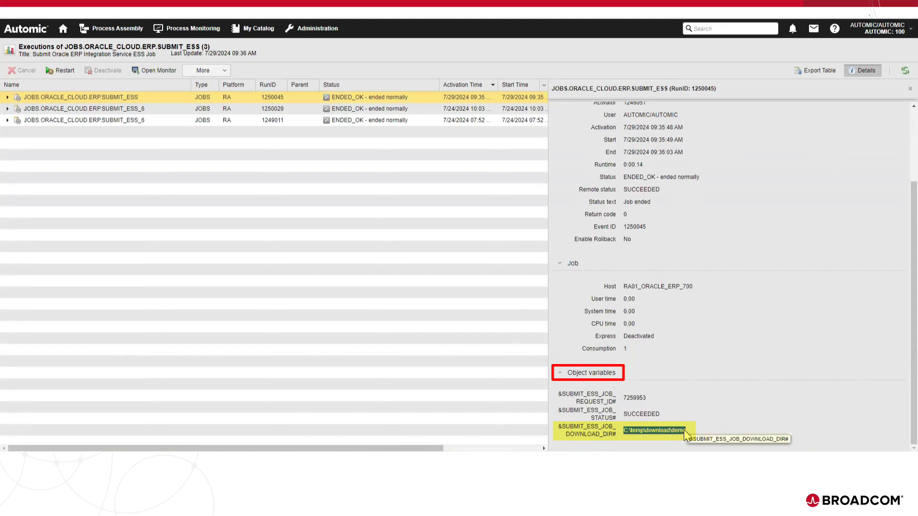
Open the report of the latest JOBS.ORACLE_CLOUD.ERP.SUBMIT_ESS execution and examine its output
right_click(368, 97)
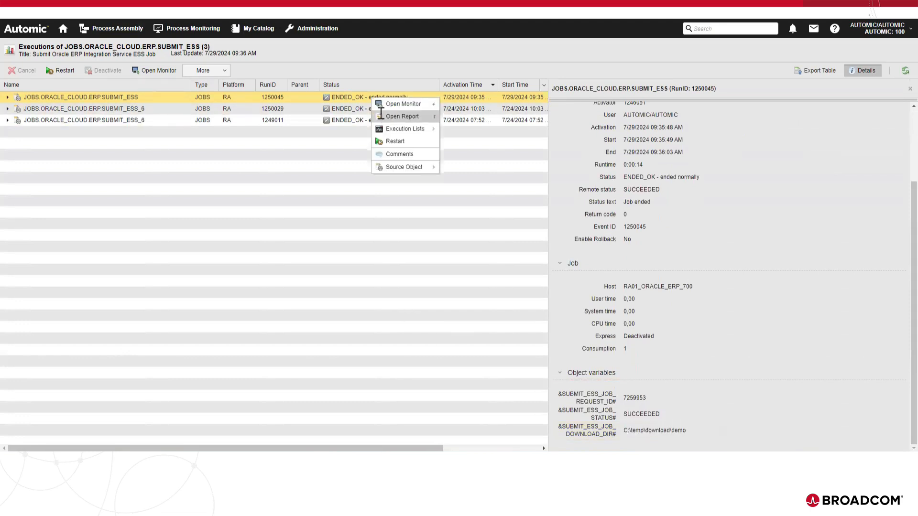
click(390, 115)
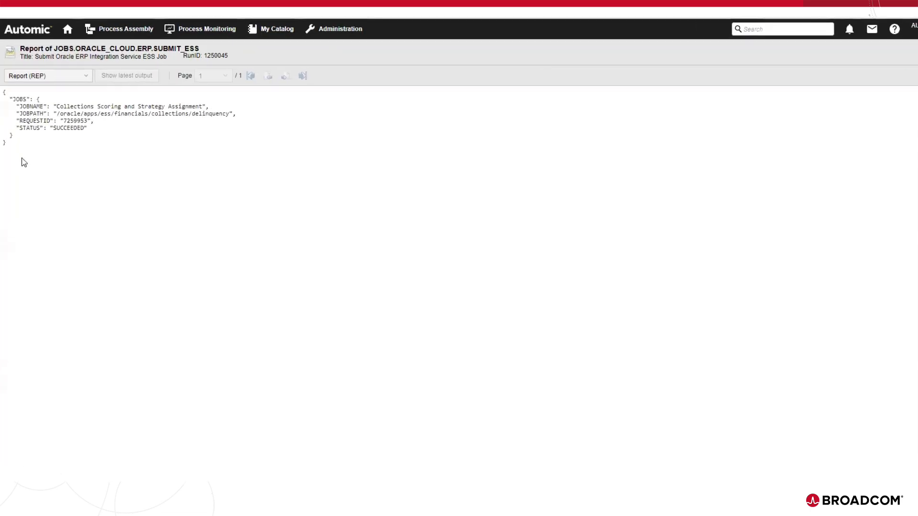
click(8, 99)
key(ctrl+a)
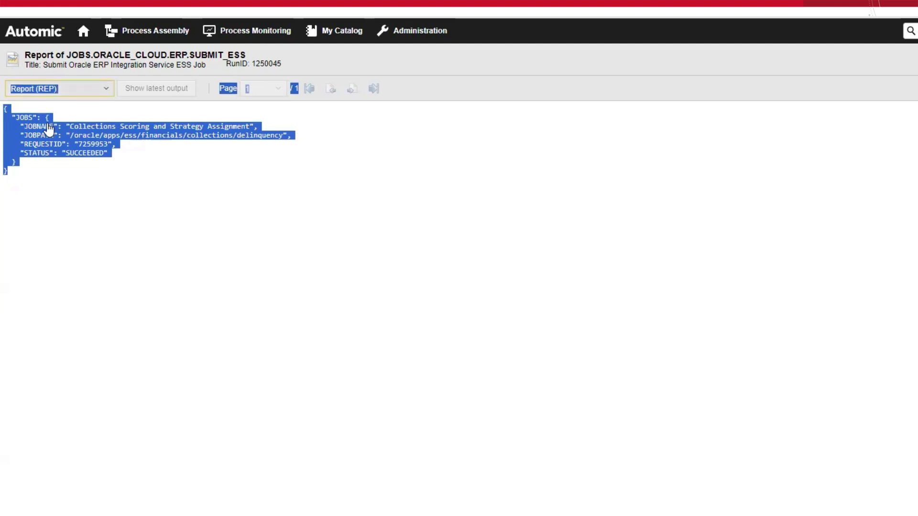
Switch the ESS report to Agent log (PLOG) and examine its connection parameters, job parameters, download entries and completion lines
click(72, 89)
click(85, 124)
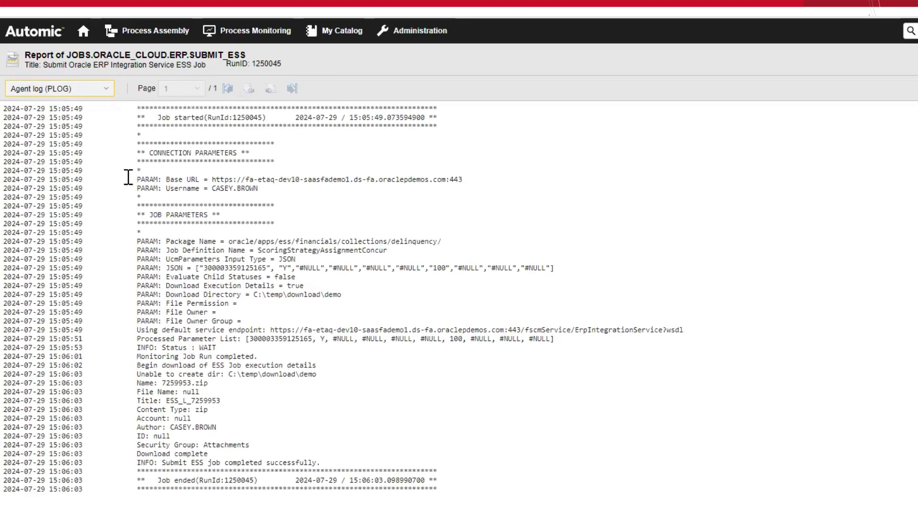
drag(129, 178, 325, 195)
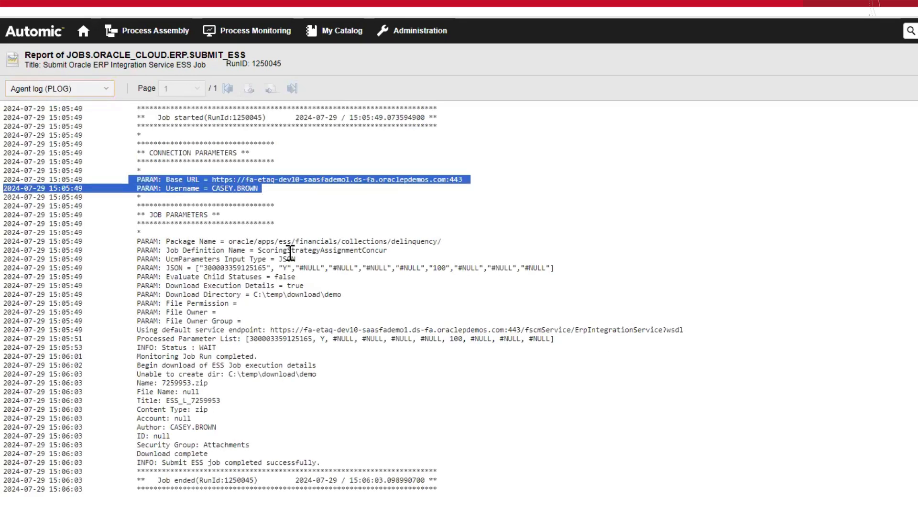
drag(130, 240, 423, 313)
click(248, 403)
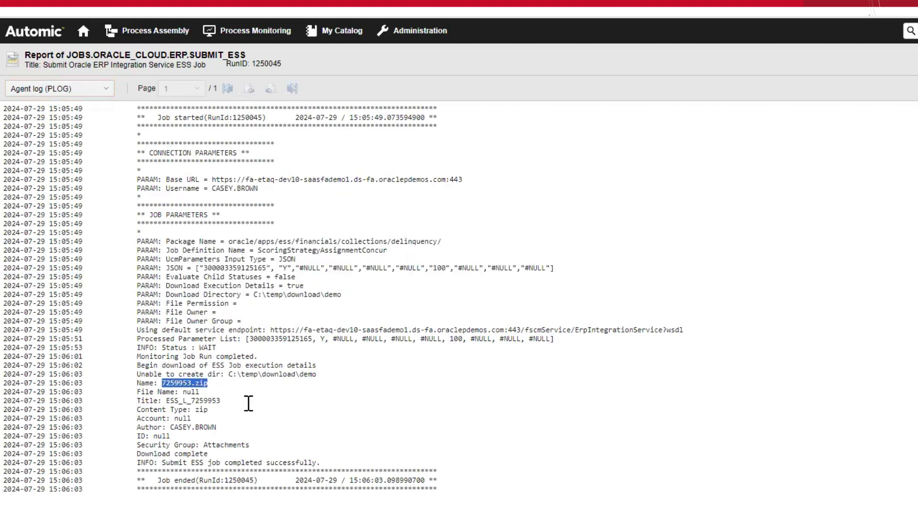
drag(229, 374, 317, 374)
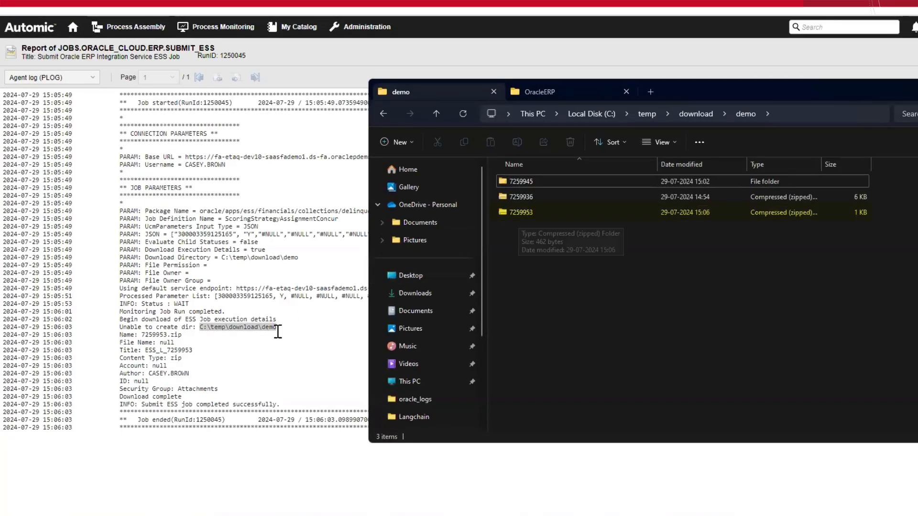
click(116, 336)
drag(114, 406, 315, 404)
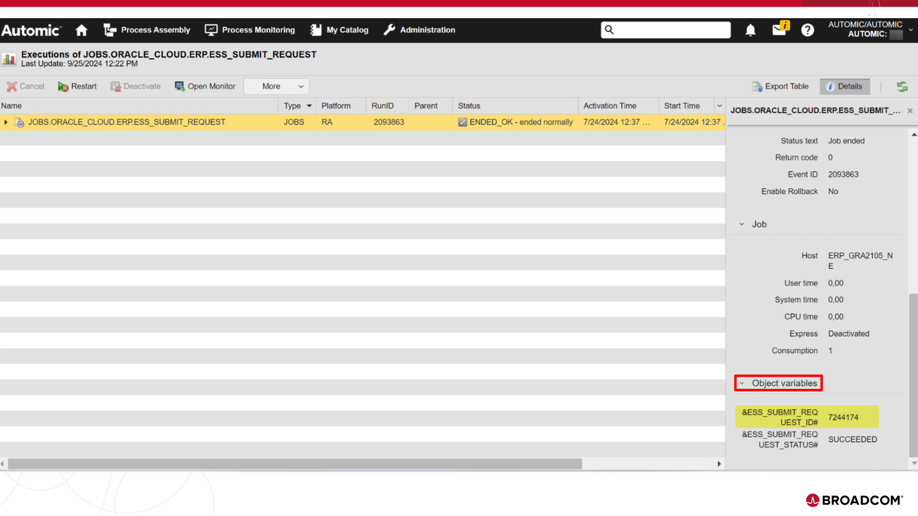
Open JOBS.ORACLE_CLOUD.ERP.SUBMIT_BICC_REQUEST and review its Job Type and Parameters Input Type options, keeping JOB_DEFINITION and JSON
click(276, 86)
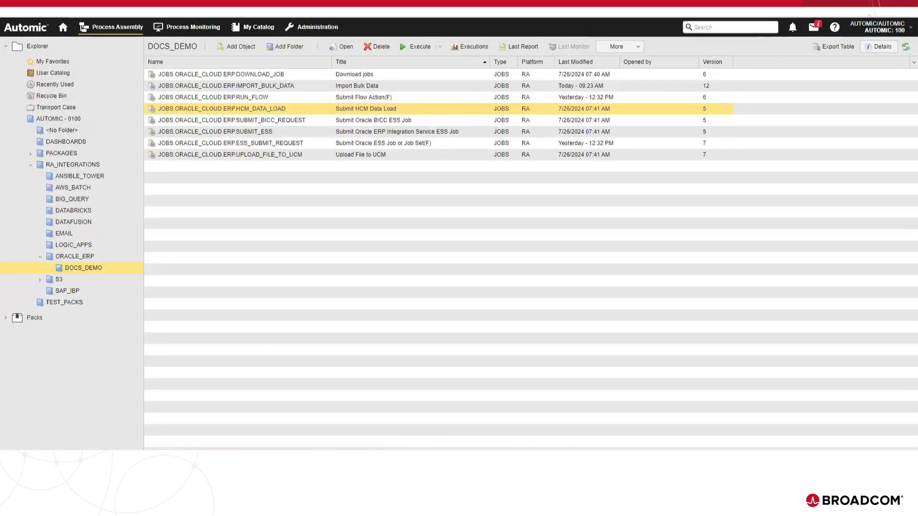
click(279, 122)
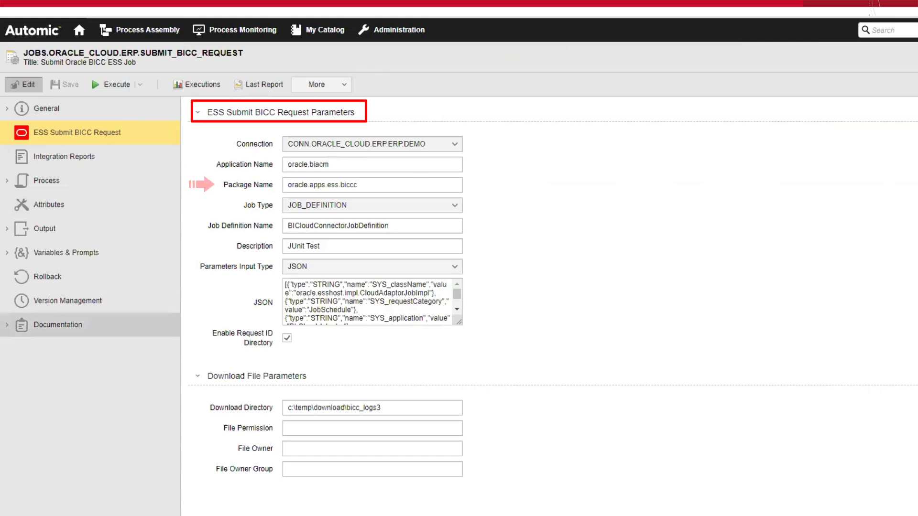
click(404, 211)
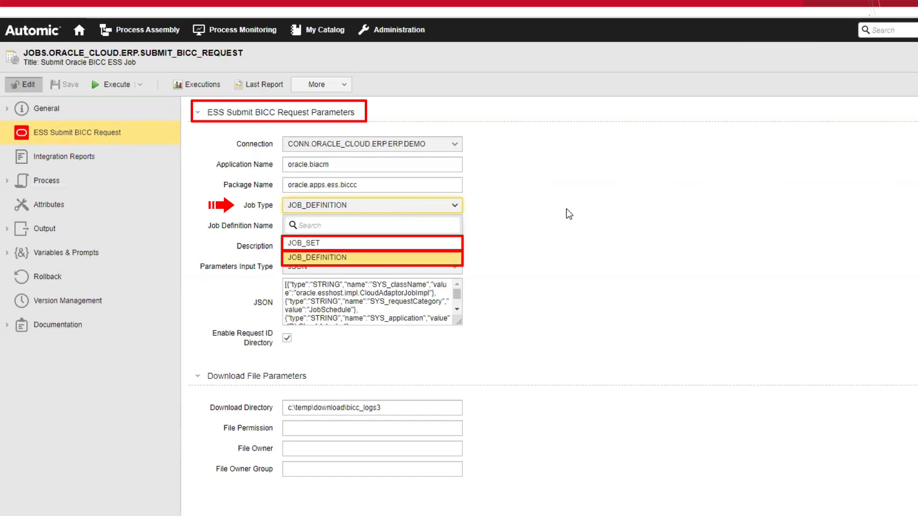
click(325, 257)
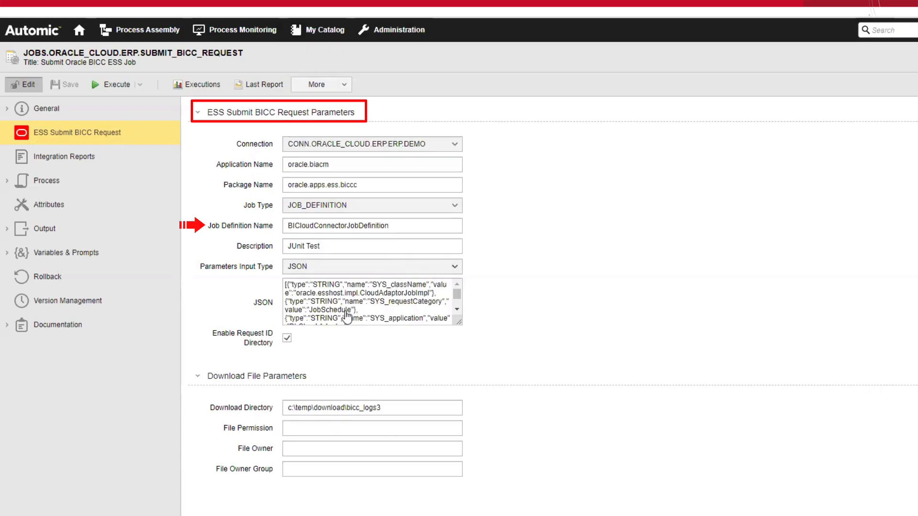
click(401, 266)
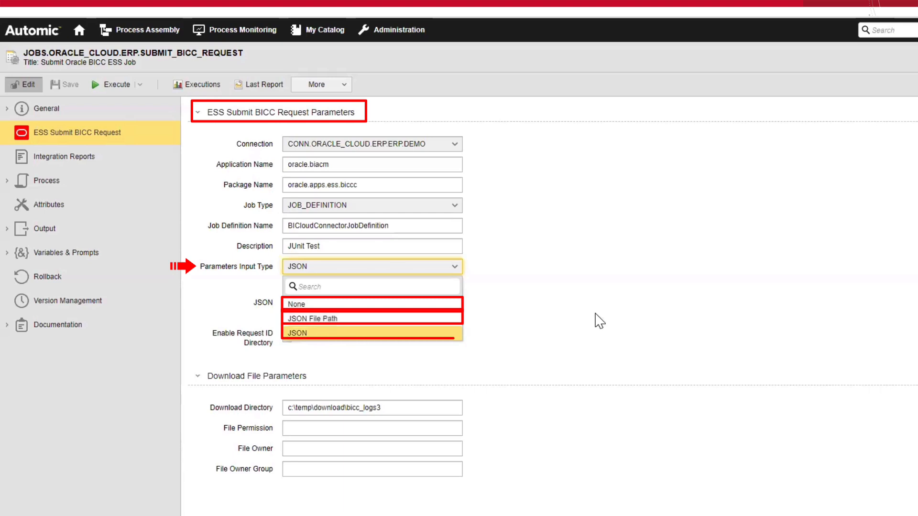
click(597, 320)
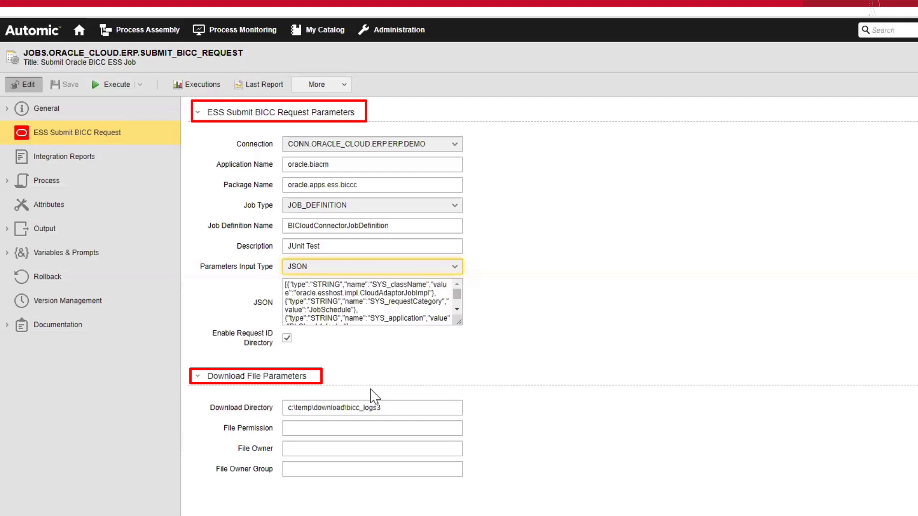
Set the BICC job's download directory to c:\temp\download\demo and save the job
click(355, 404)
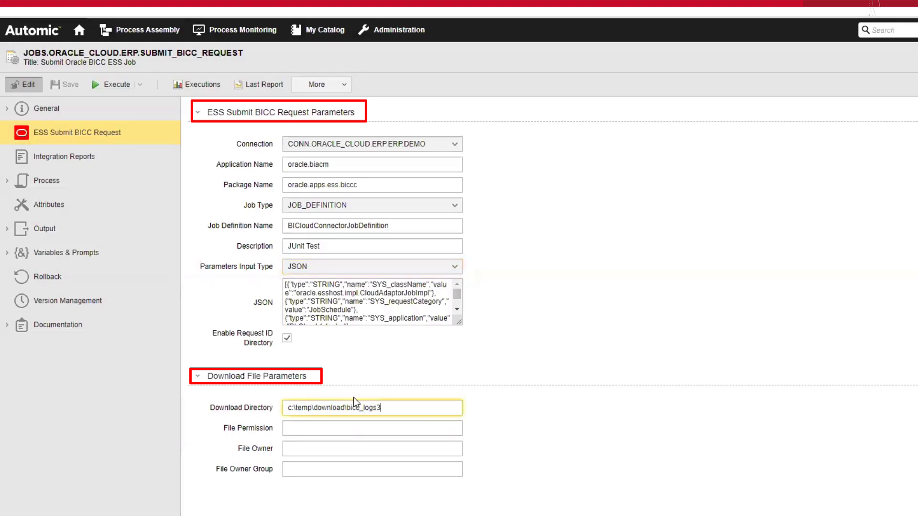
drag(382, 408, 287, 407)
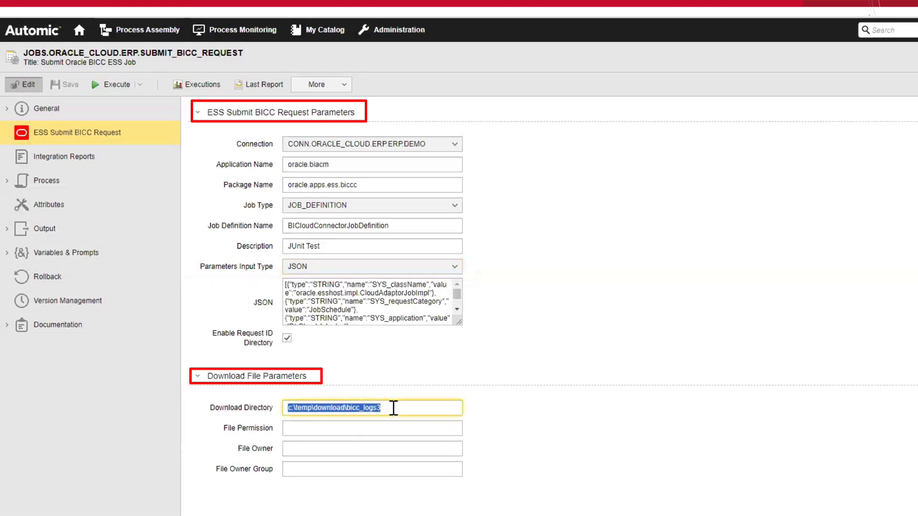
click(393, 408)
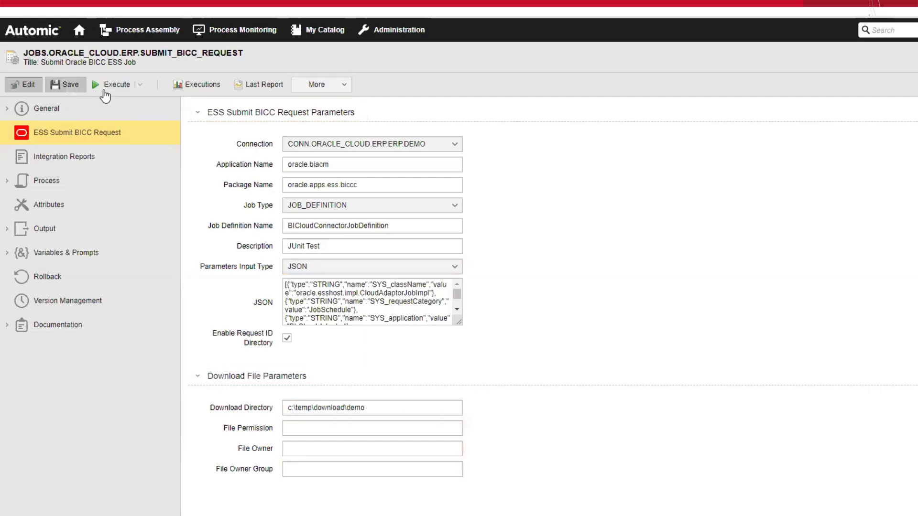
click(66, 84)
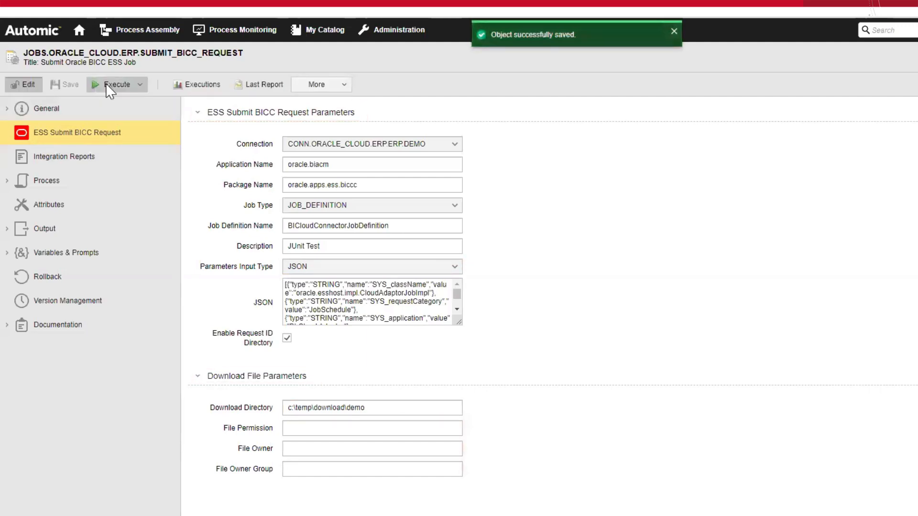
Execute the BICC job and check the remote status and object variables in its latest execution's details
click(105, 84)
click(646, 314)
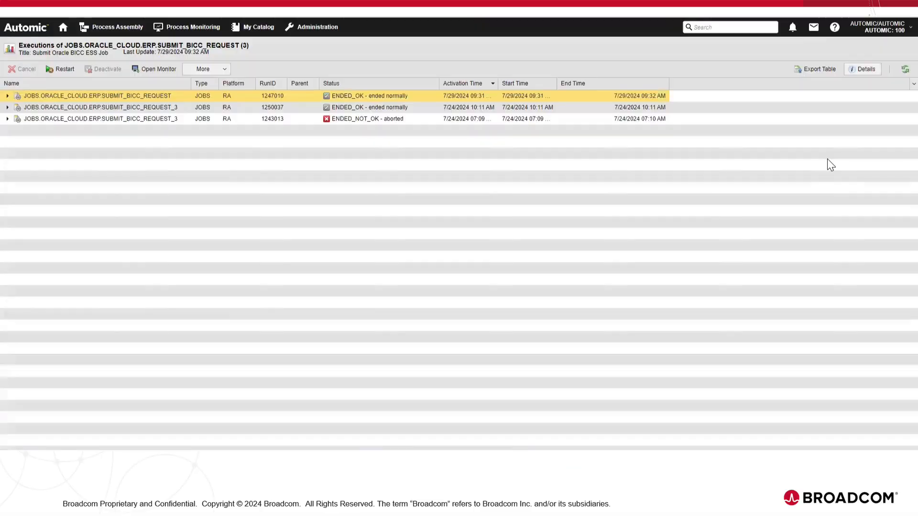
click(866, 70)
drag(770, 219, 549, 229)
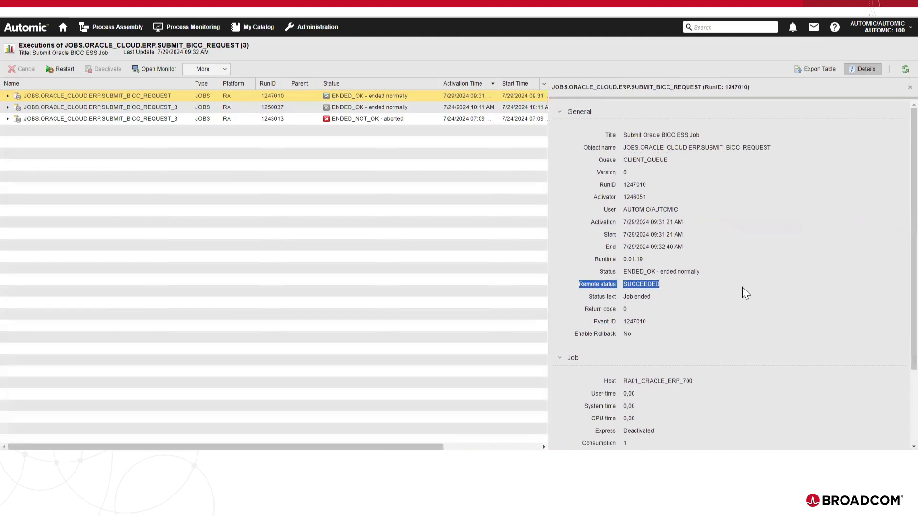
scroll(743, 283, down, 2)
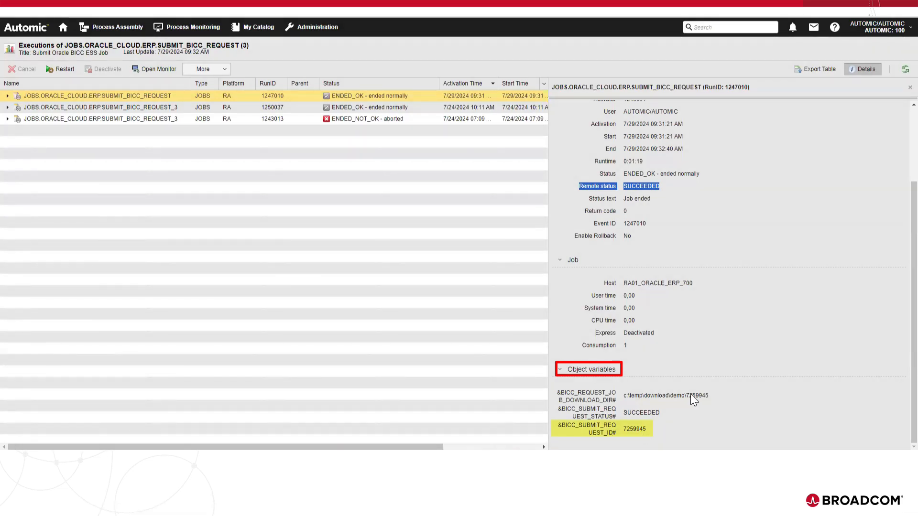
Open the report of the latest BICC job execution and look through its XML request details
right_click(165, 96)
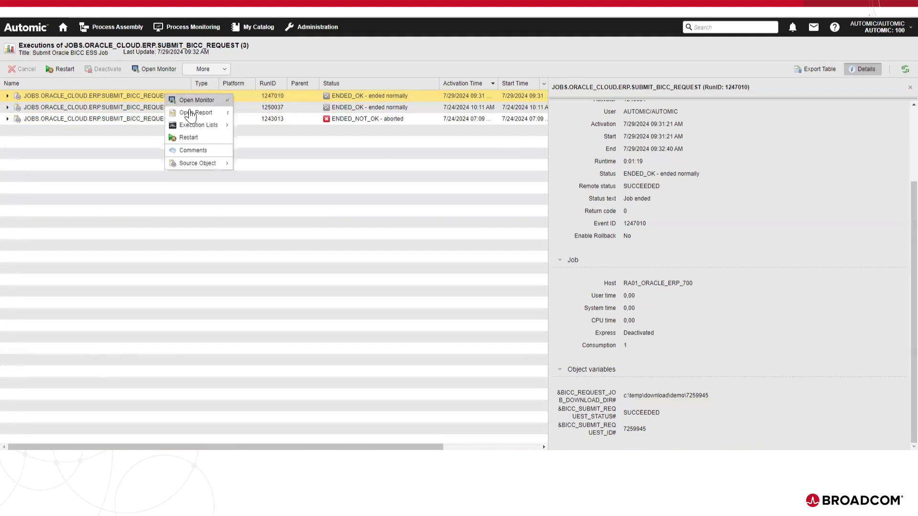
click(194, 113)
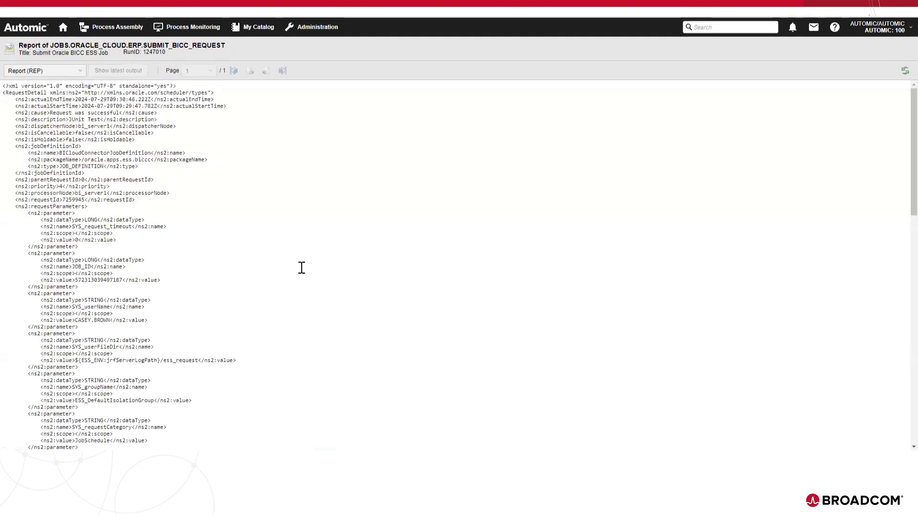
scroll(301, 268, down, 10)
Switch the BICC report to Agent log (PLOG) and examine its connection and job parameters and the closing entries on the last page
click(75, 70)
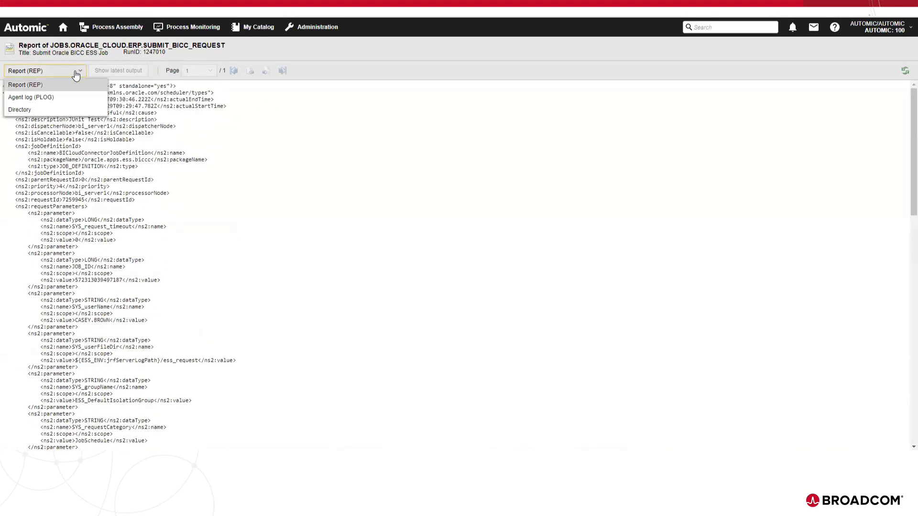
click(48, 97)
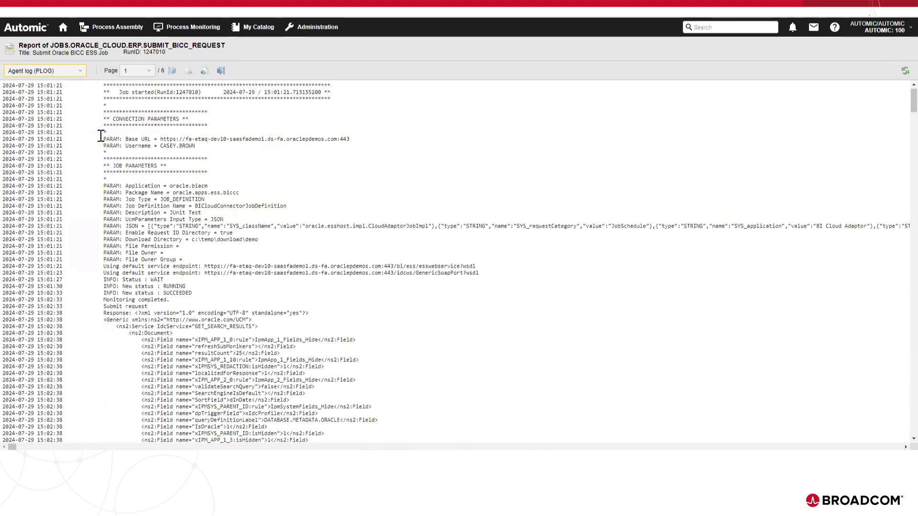
drag(102, 138, 253, 144)
click(242, 156)
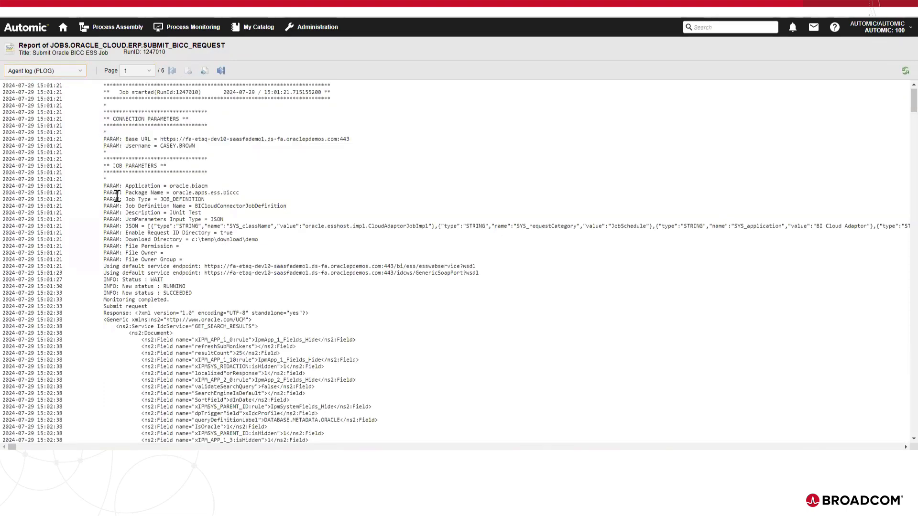
drag(101, 186, 237, 233)
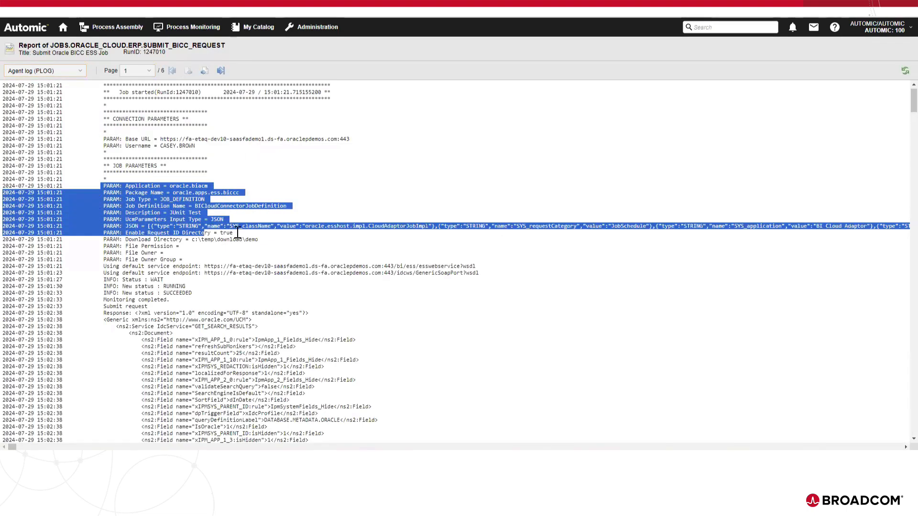
scroll(238, 233, down, 20)
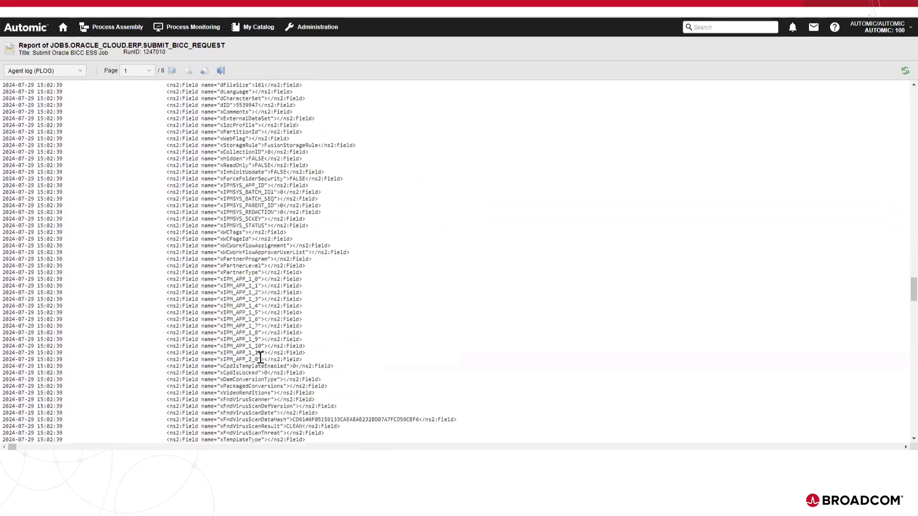
scroll(260, 357, down, 20)
click(223, 71)
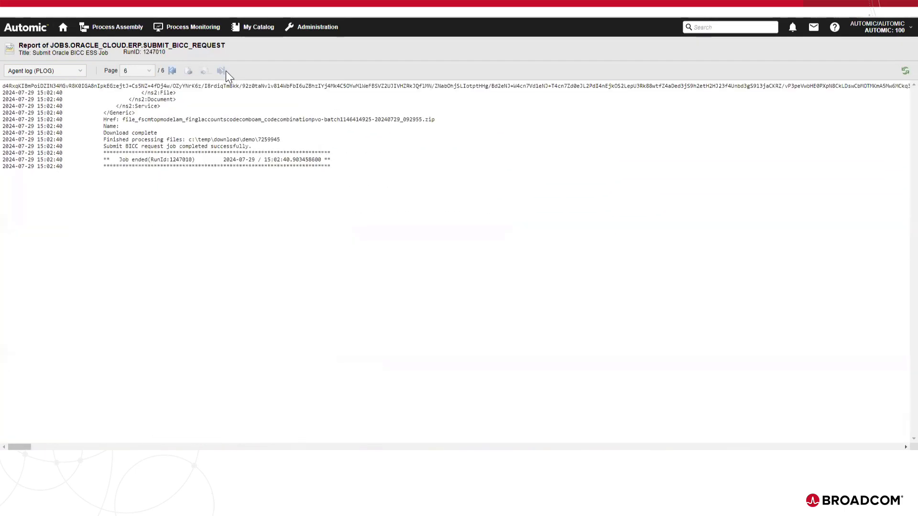
drag(252, 146, 101, 147)
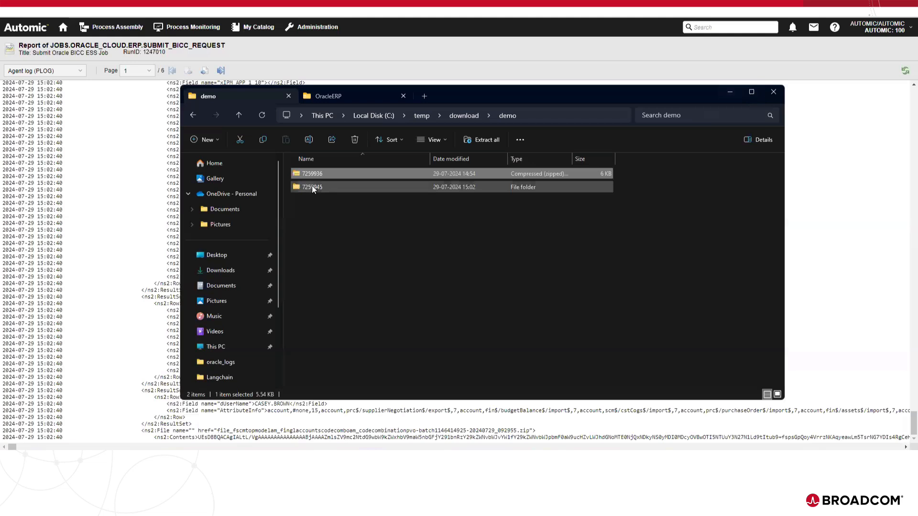
In File Explorer, open the 7259945 folder inside C:\temp\download\demo and inspect the downloaded BICC files
click(315, 187)
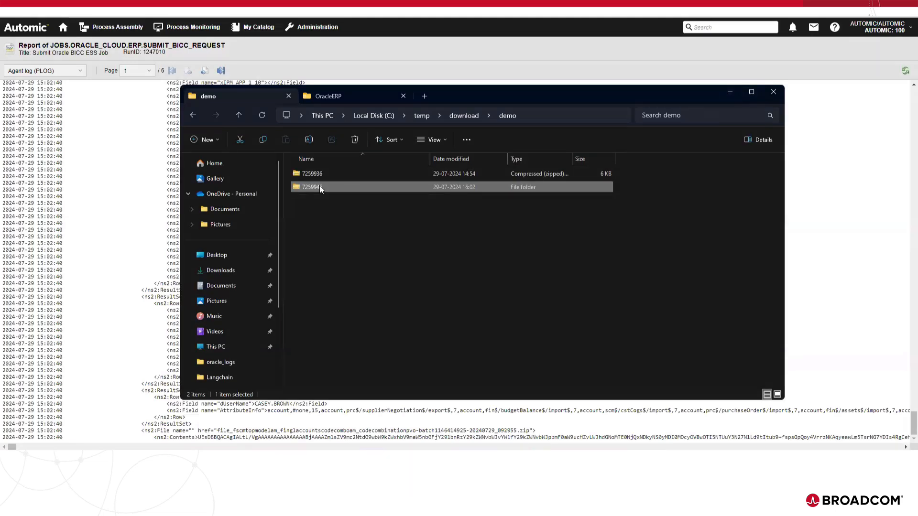
double_click(319, 187)
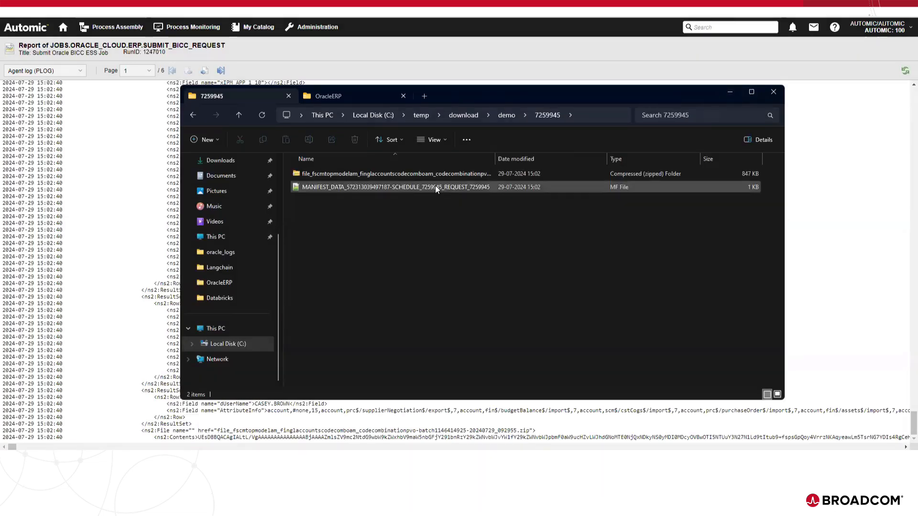
click(436, 175)
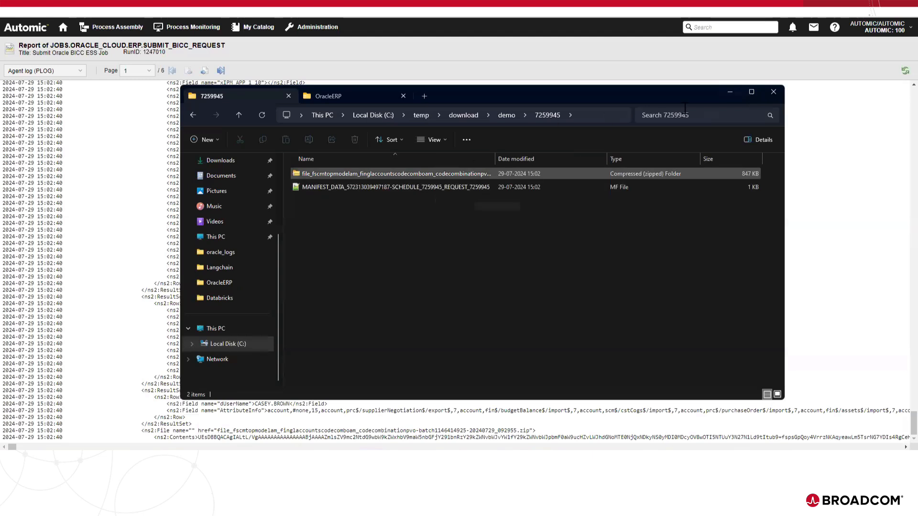